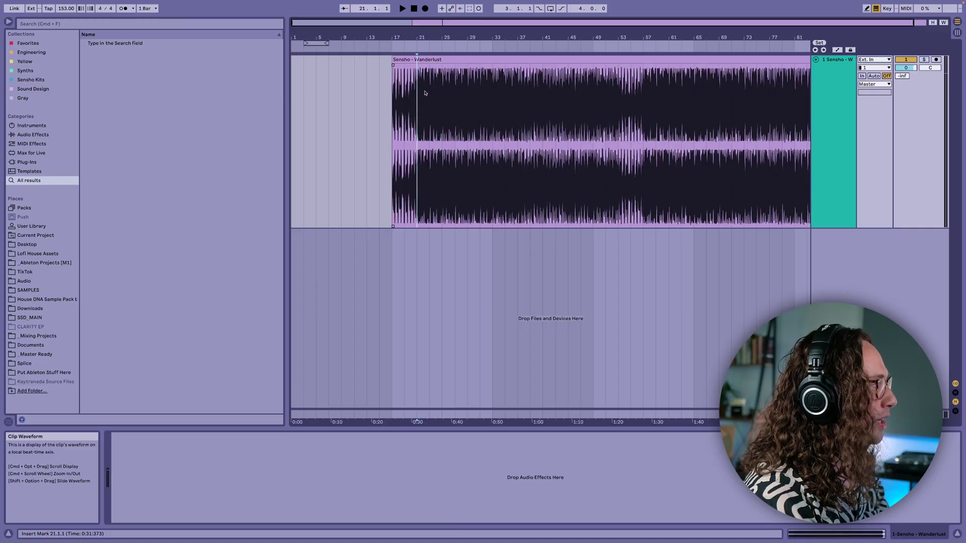
# Select bars 21 to 29 of the Wanderlust clip and play that section
pyautogui.moveTo(415, 91); pyautogui.dragTo(456, 90)
pyautogui.press('space')
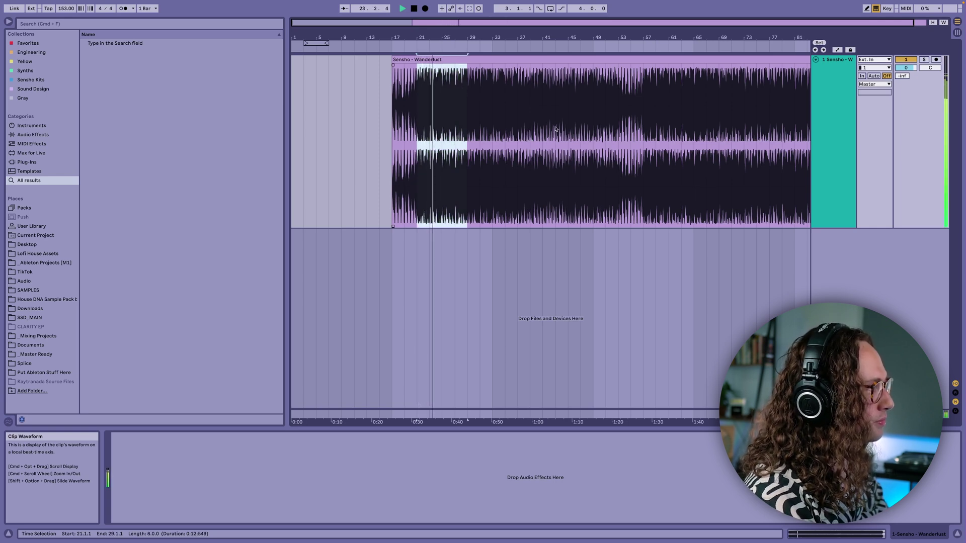
pyautogui.press('space')
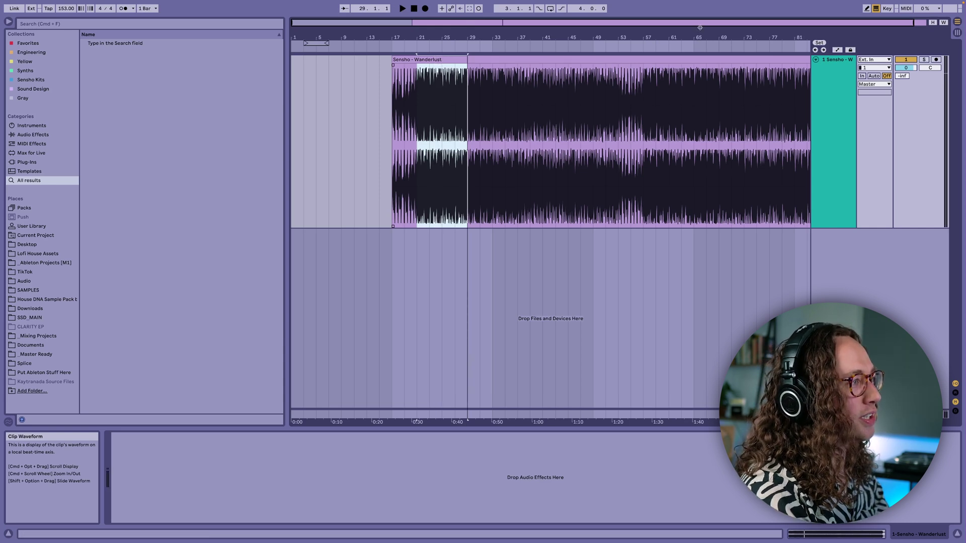
# Add a Utility device to the Wanderlust track and set its channel mode to Left
pyautogui.click(825, 98)
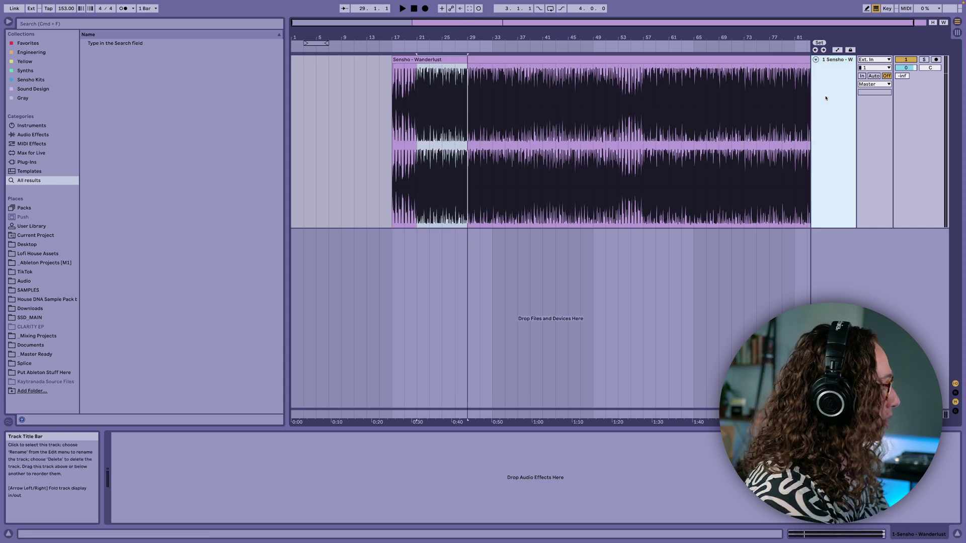
pyautogui.rightClick(825, 99)
pyautogui.write('utility')
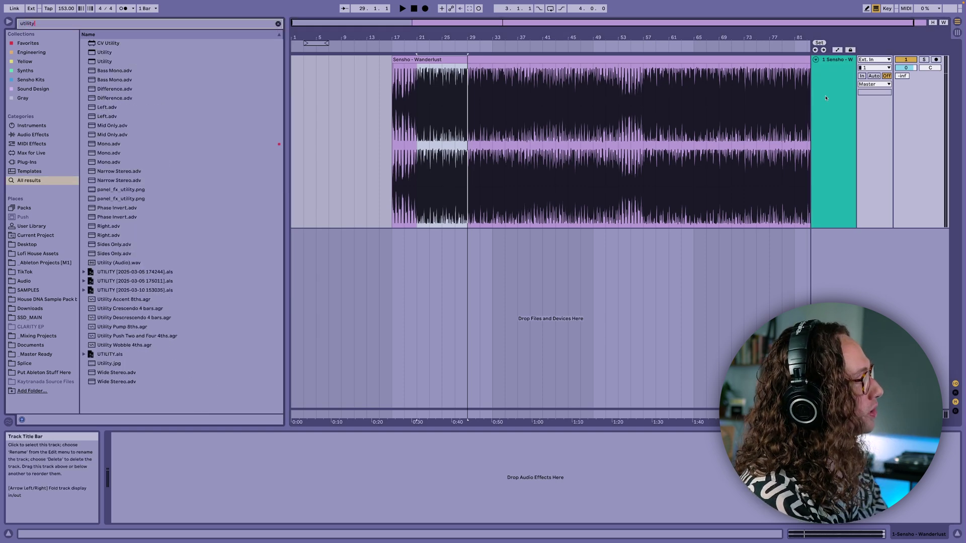
pyautogui.press('Down')
pyautogui.press('Return')
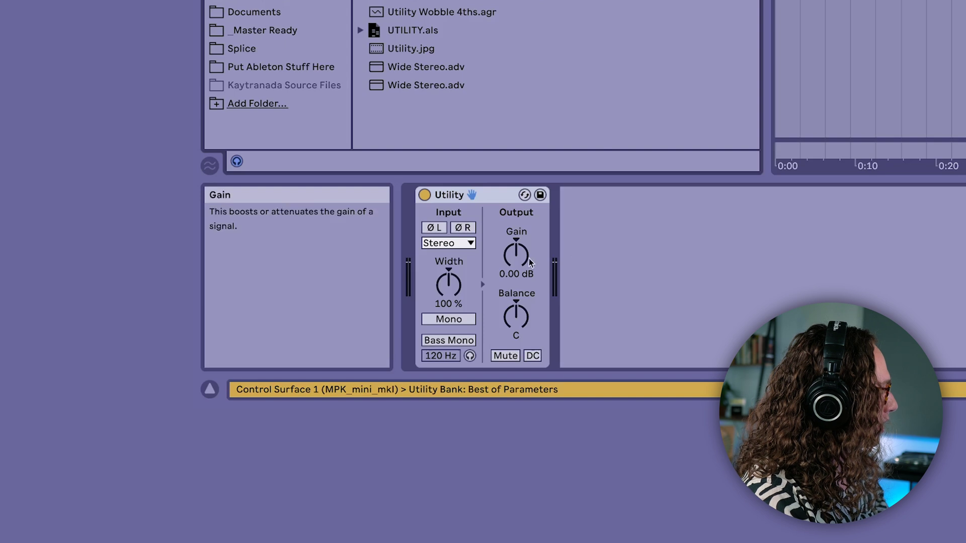
pyautogui.click(457, 244)
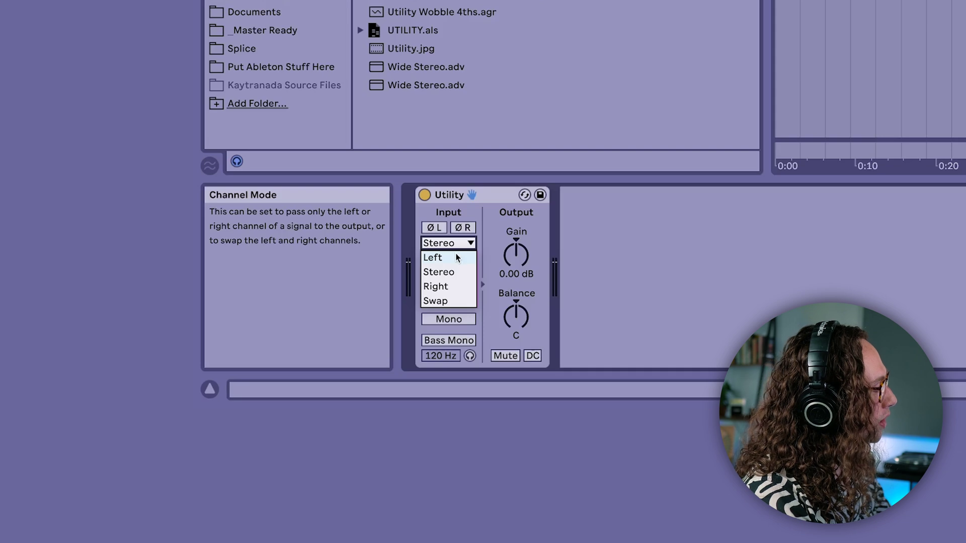
pyautogui.click(457, 257)
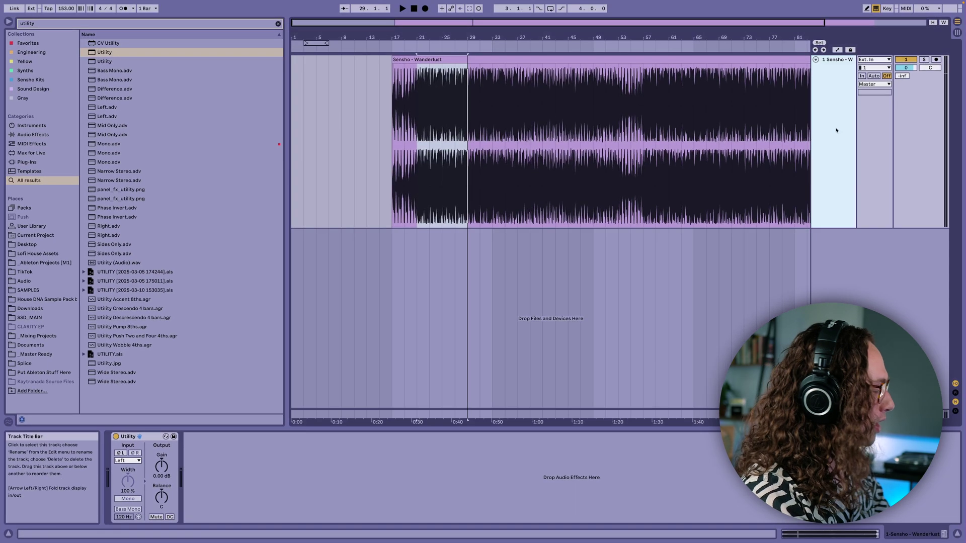
# Duplicate the Wanderlust track and set the copy's Utility channel mode to Right
pyautogui.press('super+d')
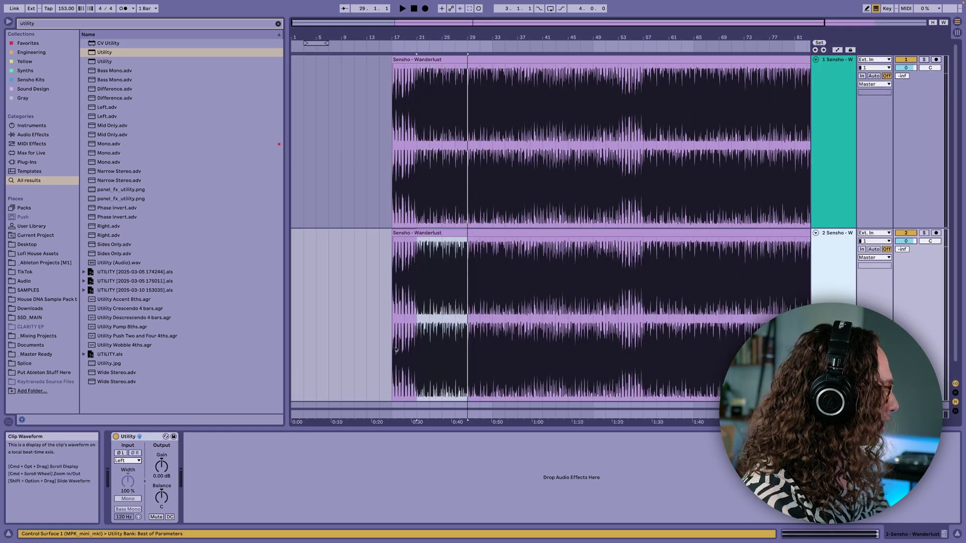
pyautogui.click(128, 461)
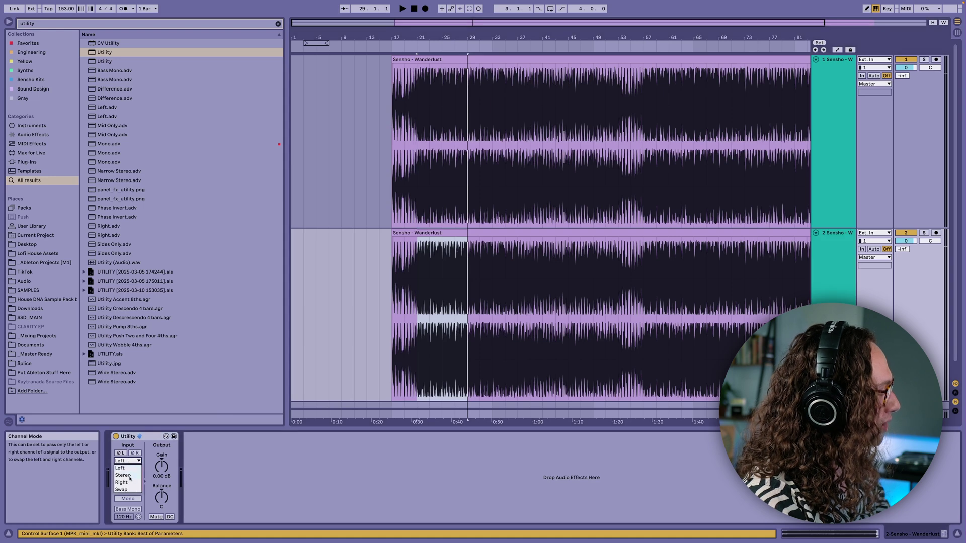
pyautogui.click(123, 482)
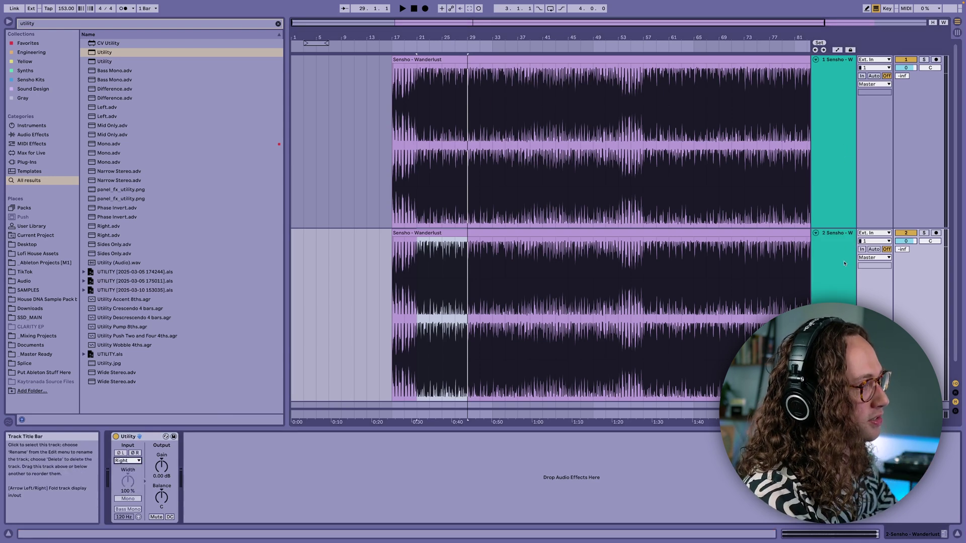
# Rename the two tracks Left and Right, reduce their height, and clear the browser search
pyautogui.click(839, 142)
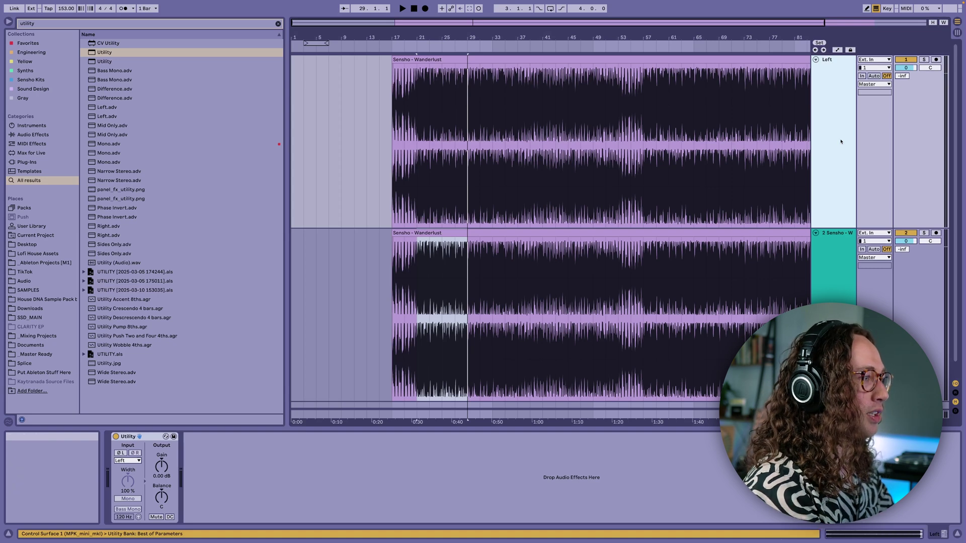
pyautogui.click(830, 245)
pyautogui.hotkey('ctrl', 'r')
pyautogui.write('R')
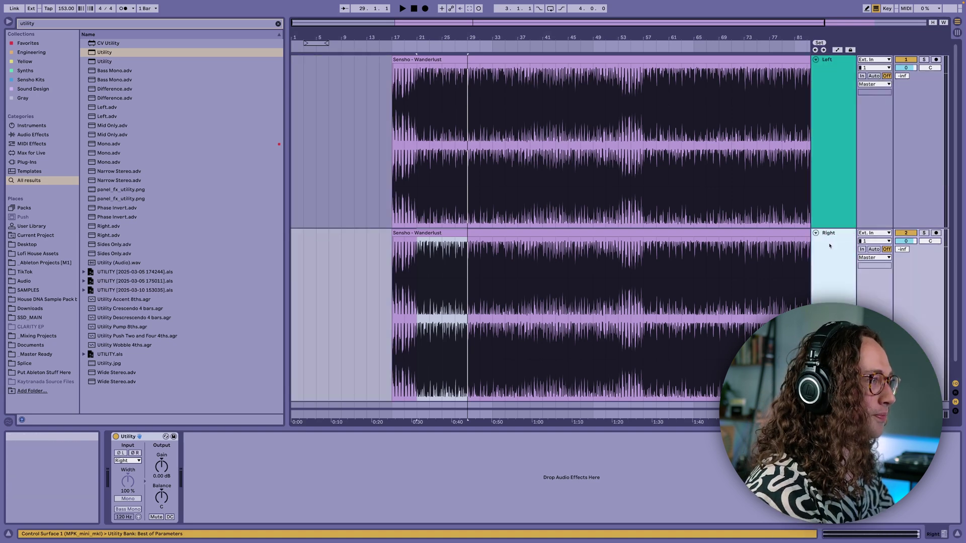
pyautogui.hotkey('alt', '-')
pyautogui.click(277, 24)
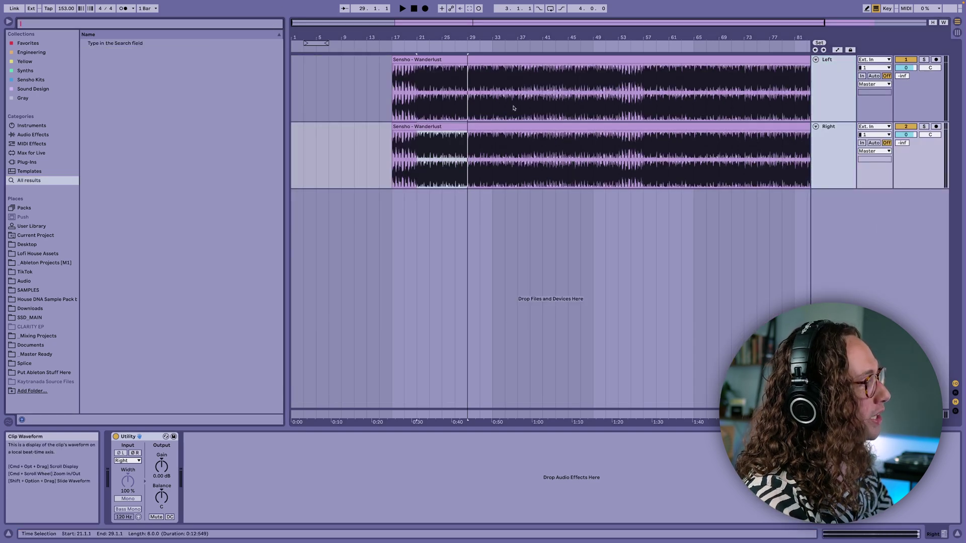
# Play the Left and Right tracks together from bar 21
pyautogui.click(417, 94)
pyautogui.press('space')
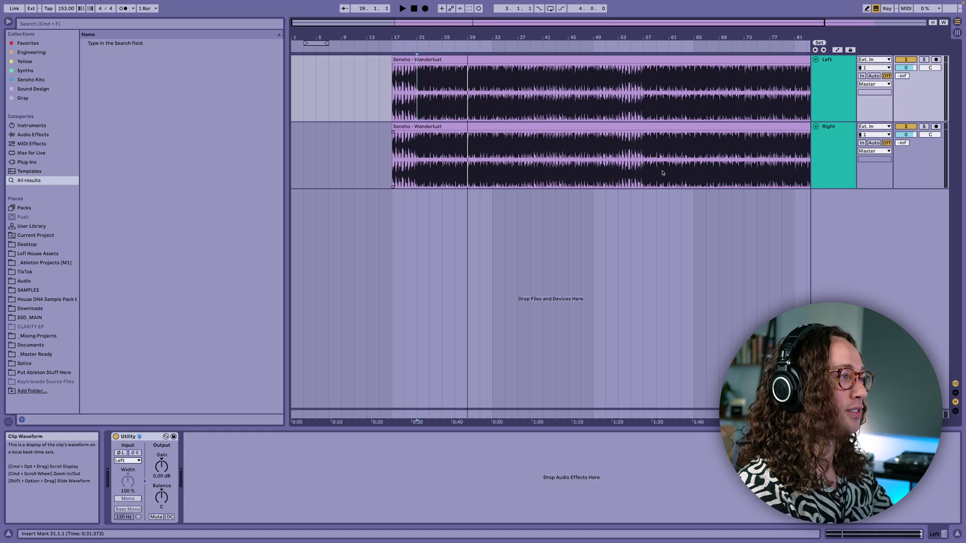
# Duplicate the Right track and rename the copy OG
pyautogui.click(835, 173)
pyautogui.press('super+d')
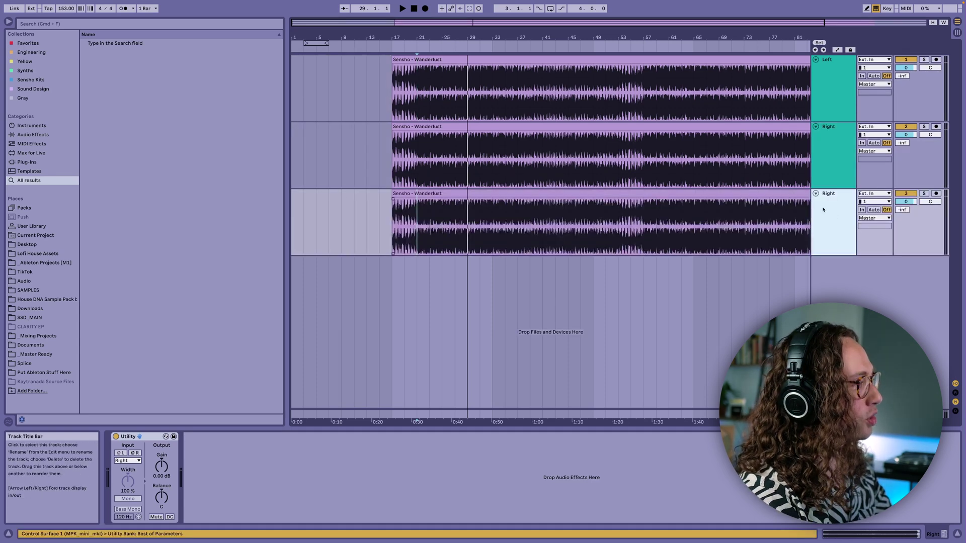
pyautogui.press('super+r')
pyautogui.write('OG')
pyautogui.press('Return')
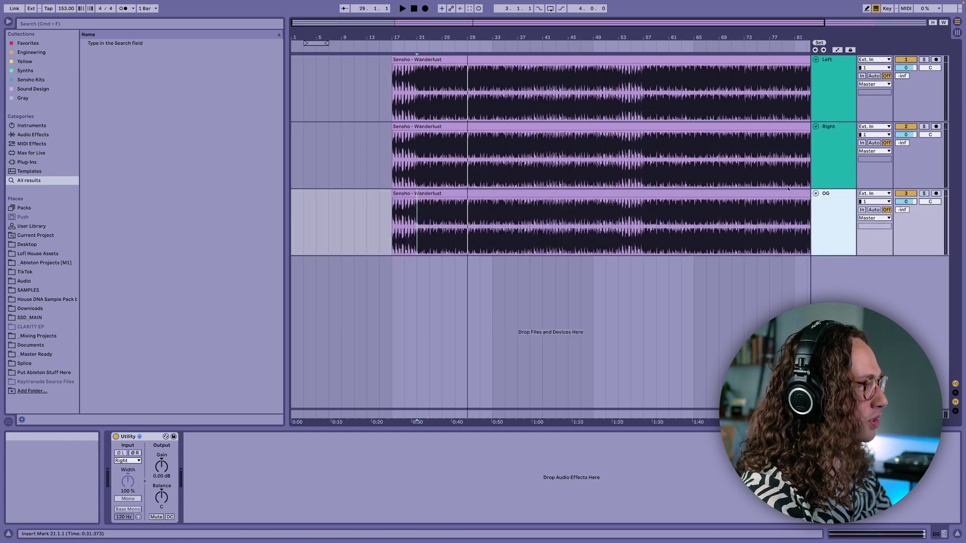
# Replace the OG track's Utility with a fresh default one and switch its Width control to Mid/Side mode
pyautogui.click(787, 191)
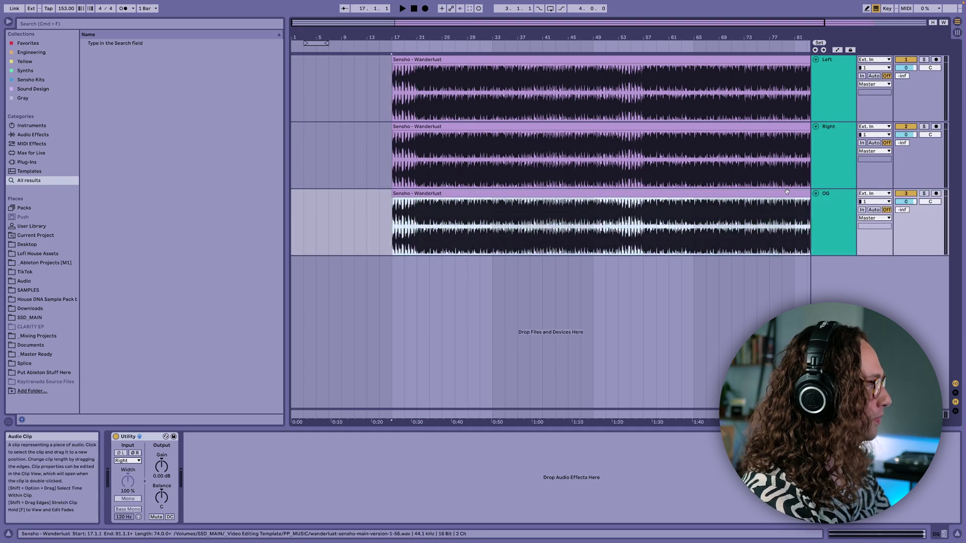
pyautogui.click(136, 435)
pyautogui.press('Delete')
pyautogui.press('super+f')
pyautogui.write('util')
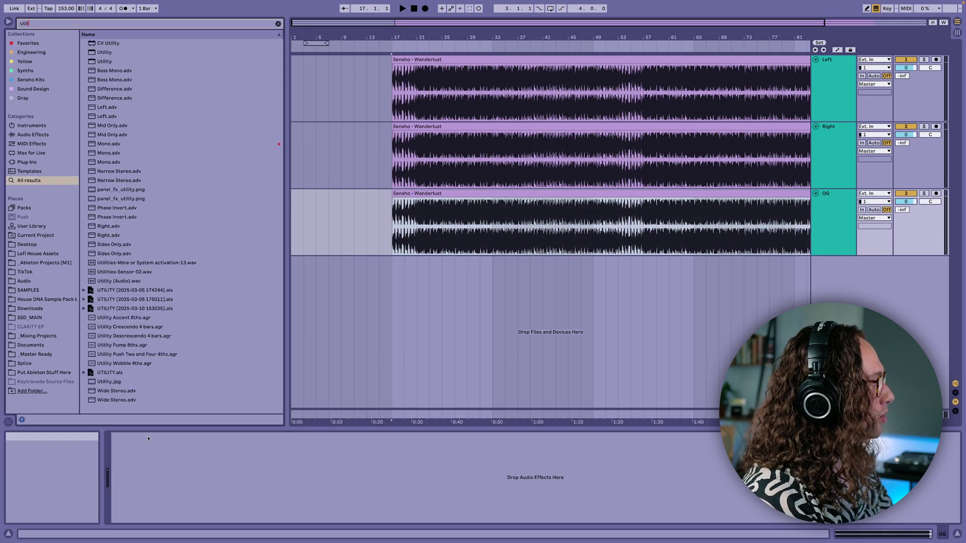
pyautogui.press('Down')
pyautogui.press('Down')
pyautogui.press('Return')
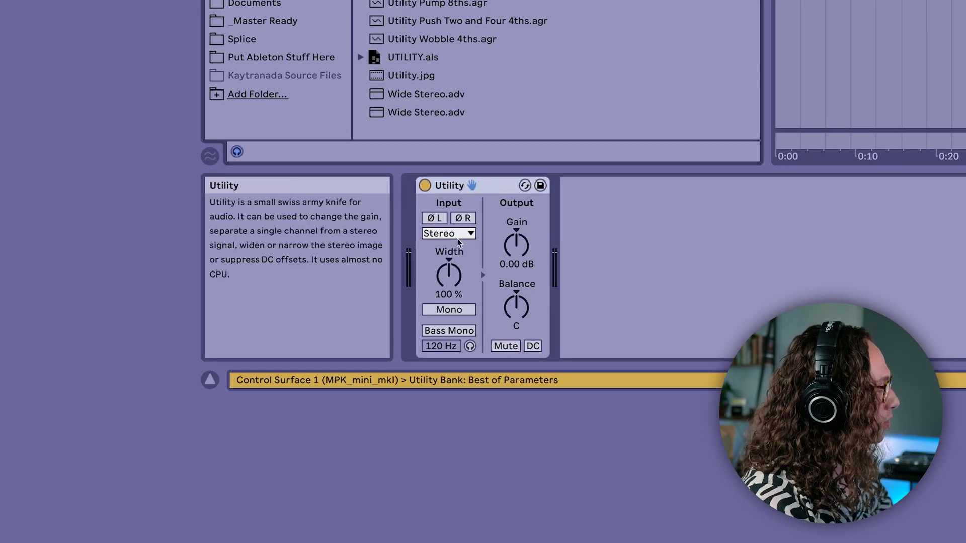
pyautogui.rightClick(447, 277)
pyautogui.click(457, 285)
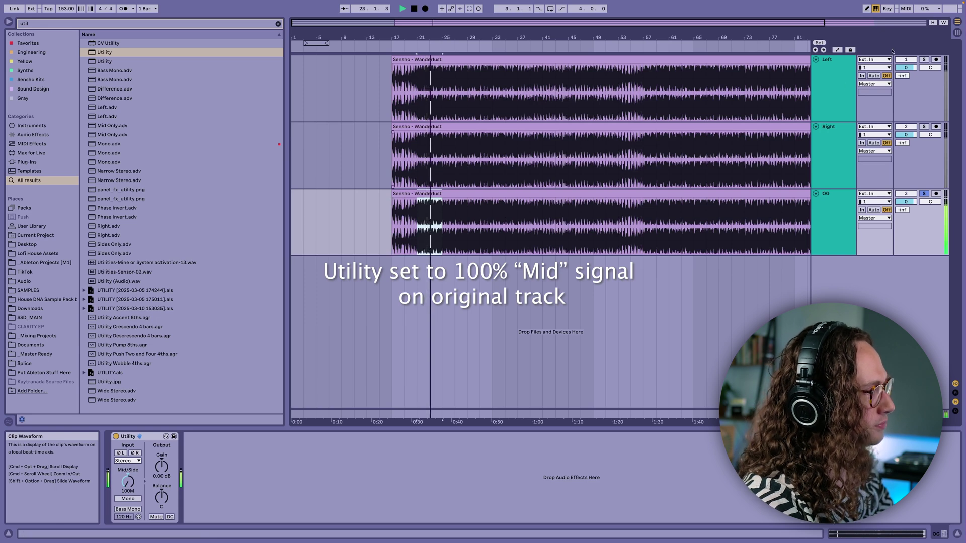
# Solo the Left and Right tracks together during playback to compare them with the OG track's mid signal
pyautogui.click(830, 95)
pyautogui.keyDown('shift'); pyautogui.click(828, 144); pyautogui.keyUp('shift')
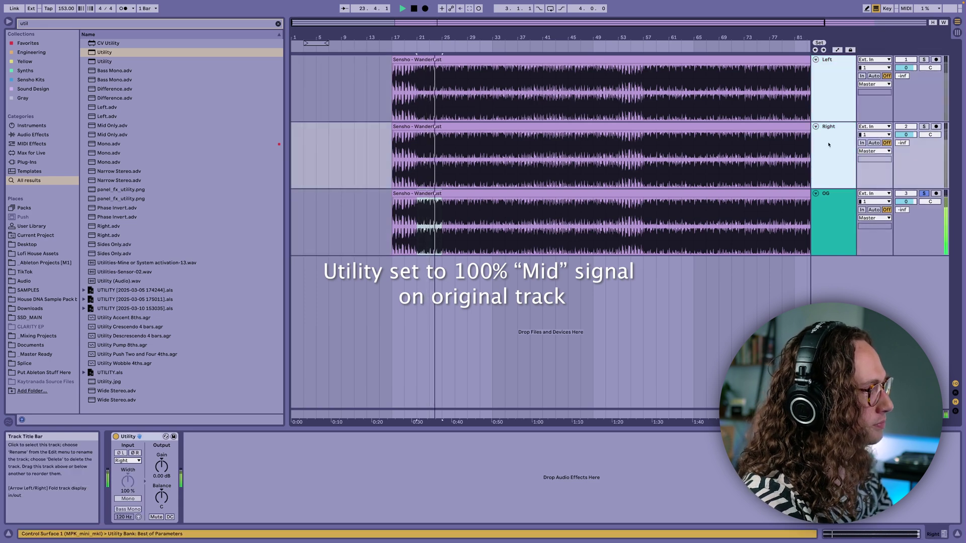
pyautogui.click(924, 127)
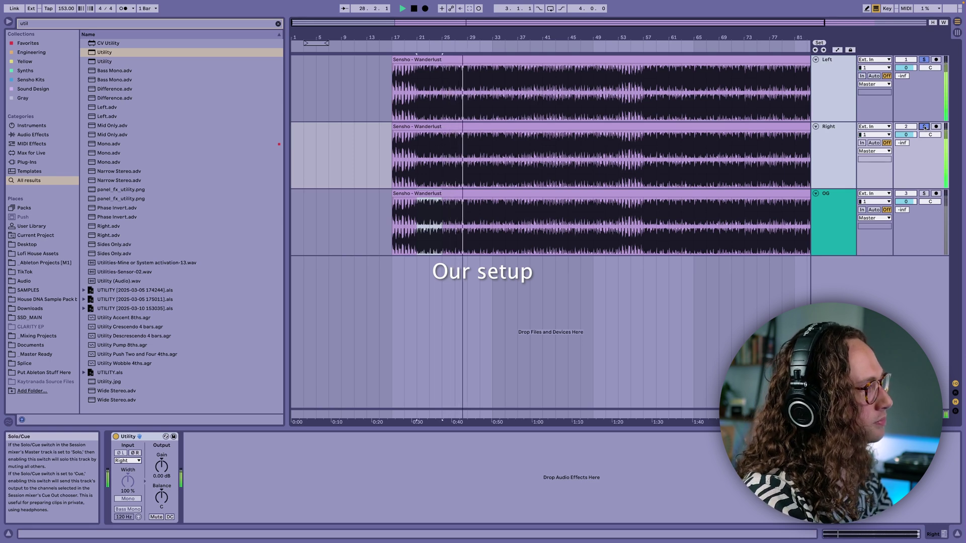
pyautogui.press('space')
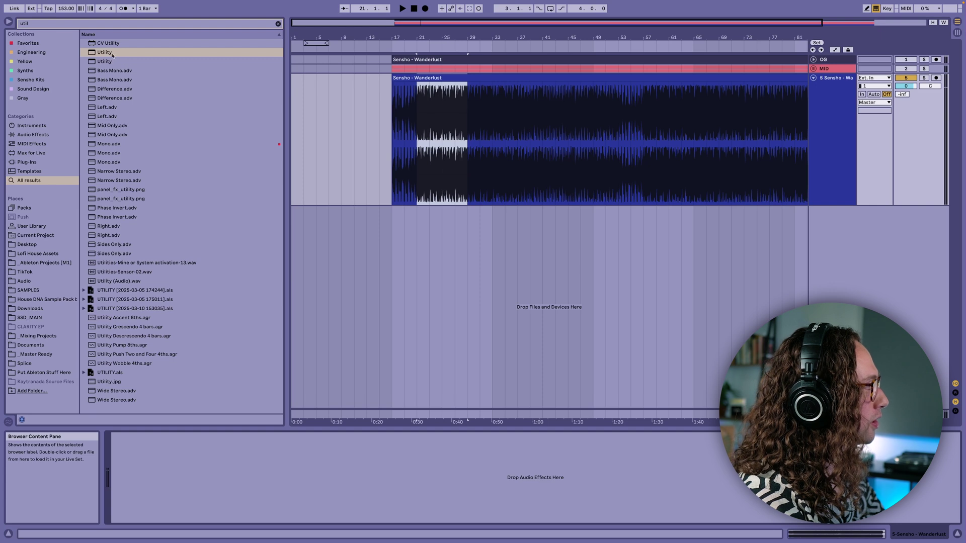
# Add a Utility to the blue Wanderlust track below MID and set its channel mode to Left
pyautogui.moveTo(108, 53); pyautogui.dragTo(175, 469)
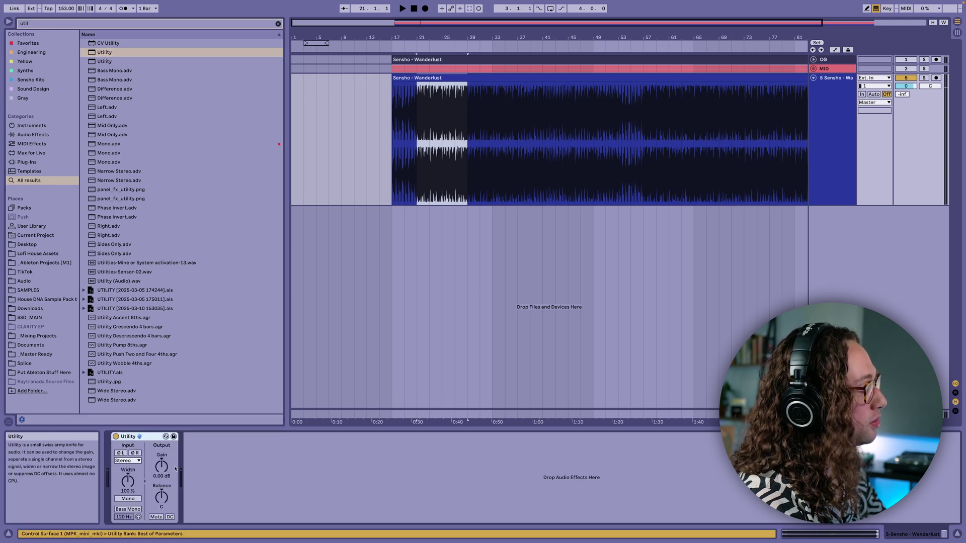
pyautogui.click(127, 462)
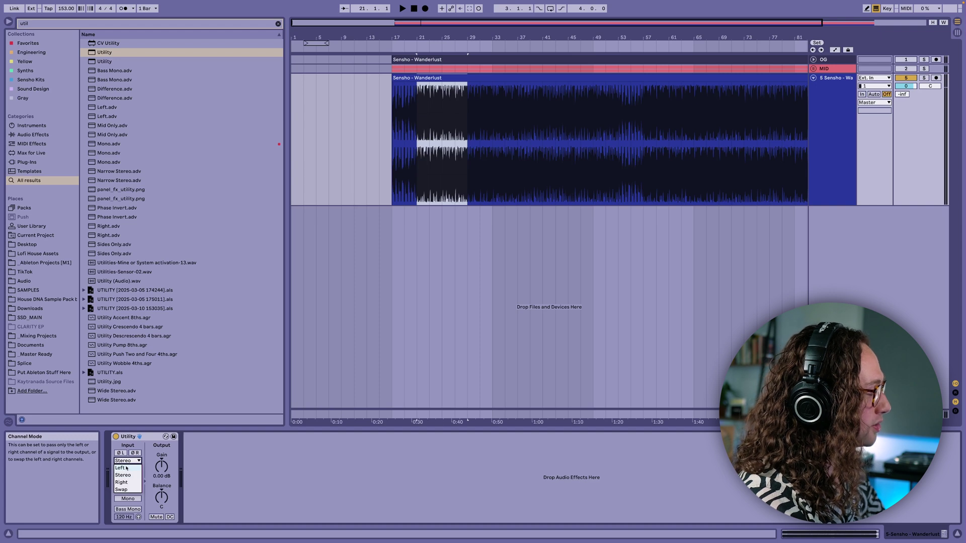
pyautogui.click(126, 468)
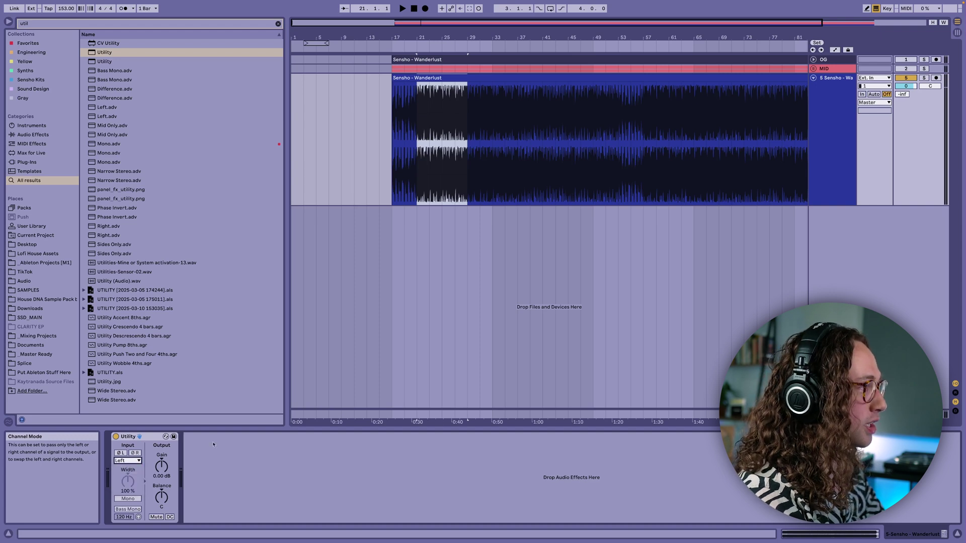
# Duplicate the blue track, set the copy's Utility channel mode to Right, and invert its right-channel phase
pyautogui.press('super+d')
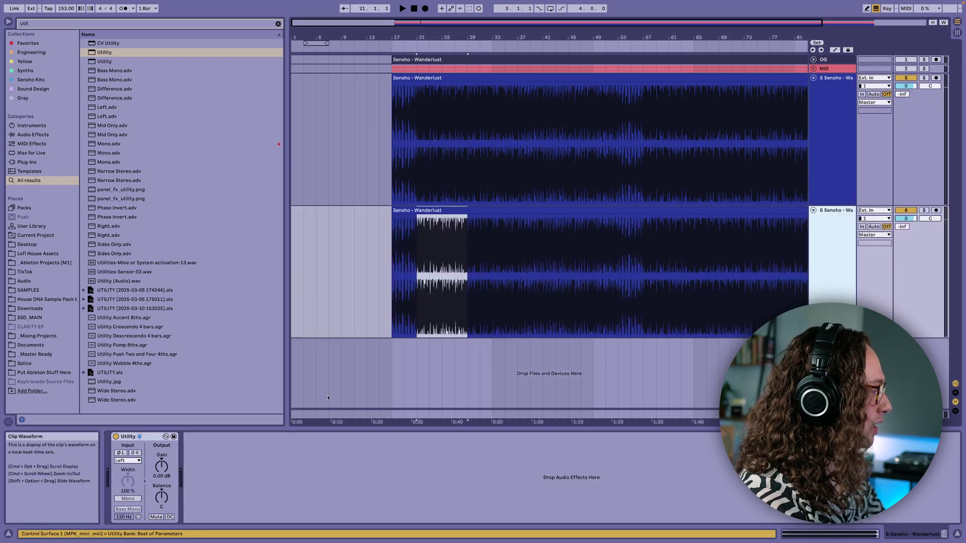
pyautogui.click(124, 461)
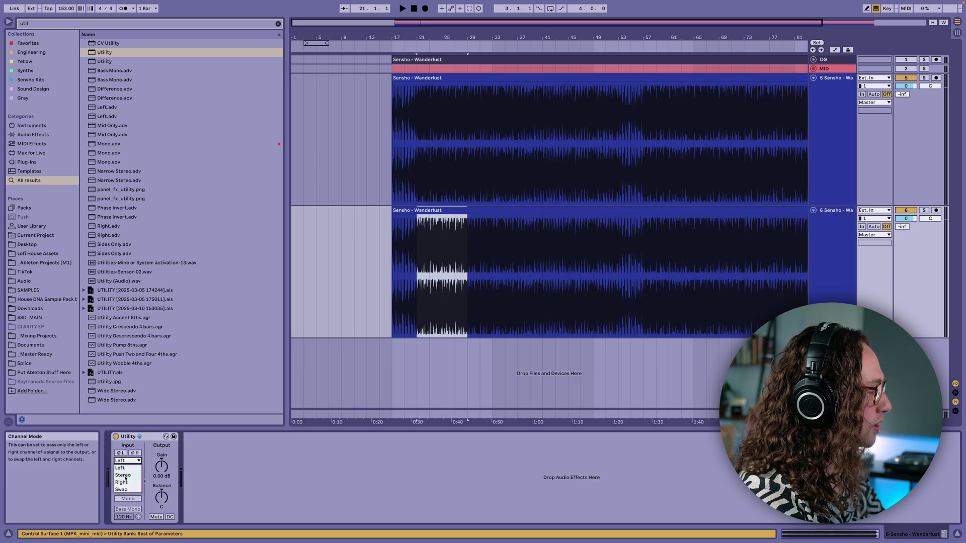
pyautogui.click(121, 482)
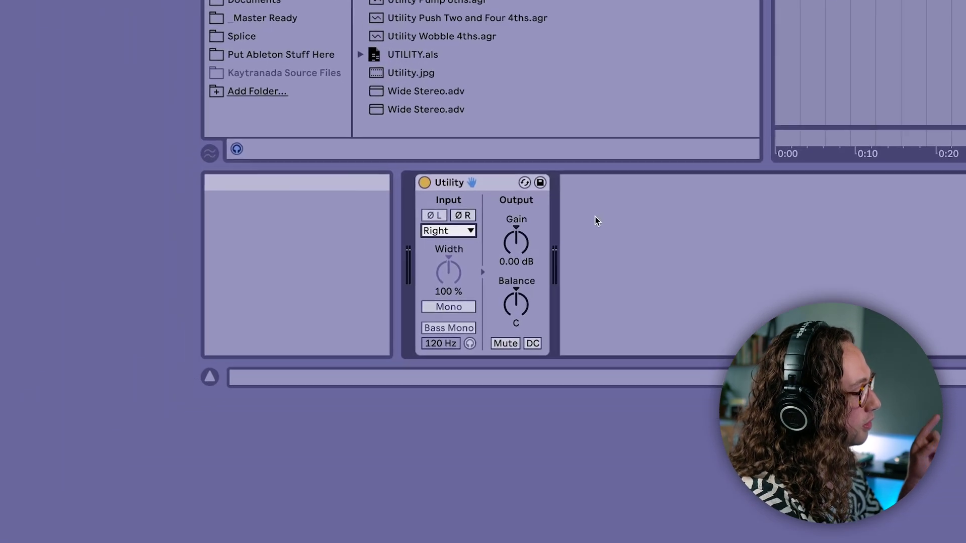
pyautogui.click(467, 216)
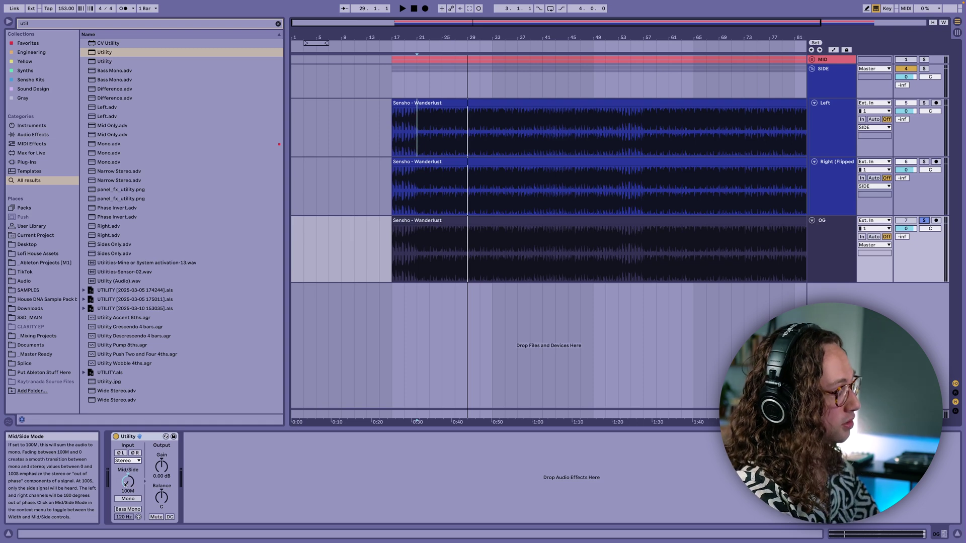
# Set the OG track's Utility Mid/Side to 100S and play its side signal
pyautogui.moveTo(126, 484); pyautogui.dragTo(126, 484)
pyautogui.press('space')
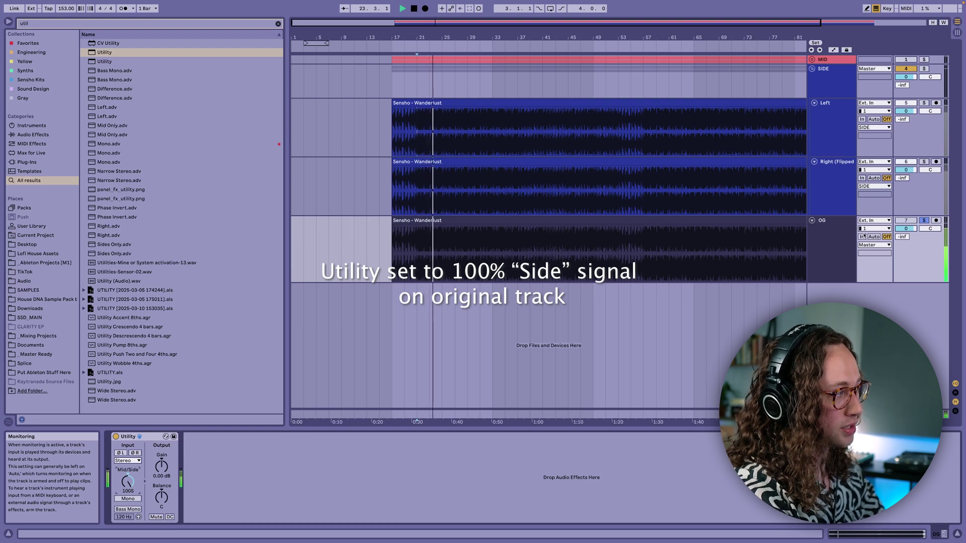
pyautogui.press('space')
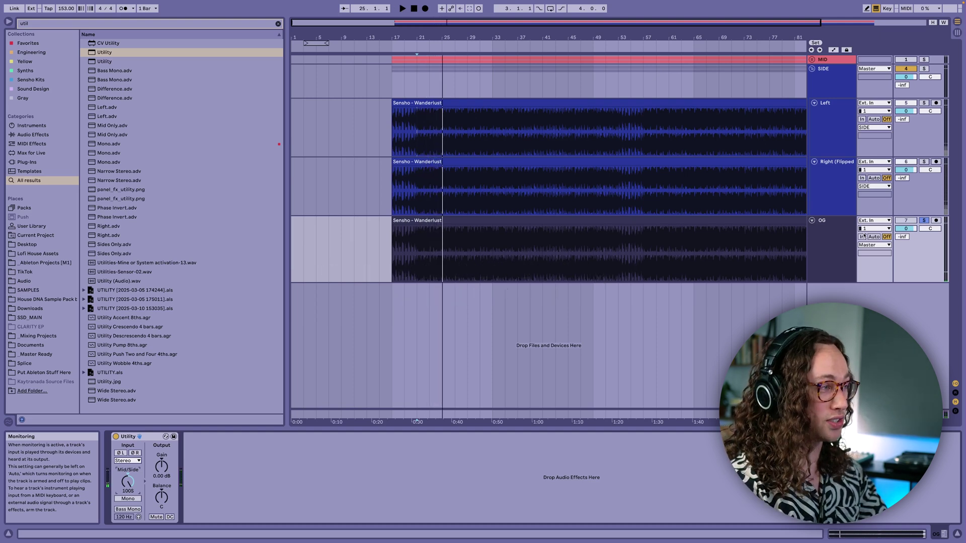
# Solo the SIDE group and play it from bar 21 to compare it with the OG side signal
pyautogui.press('space')
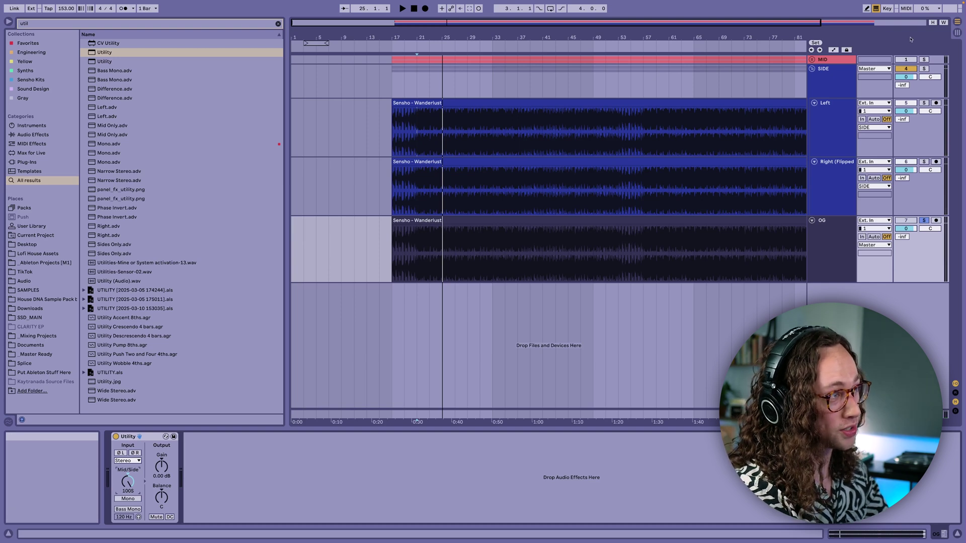
pyautogui.click(924, 68)
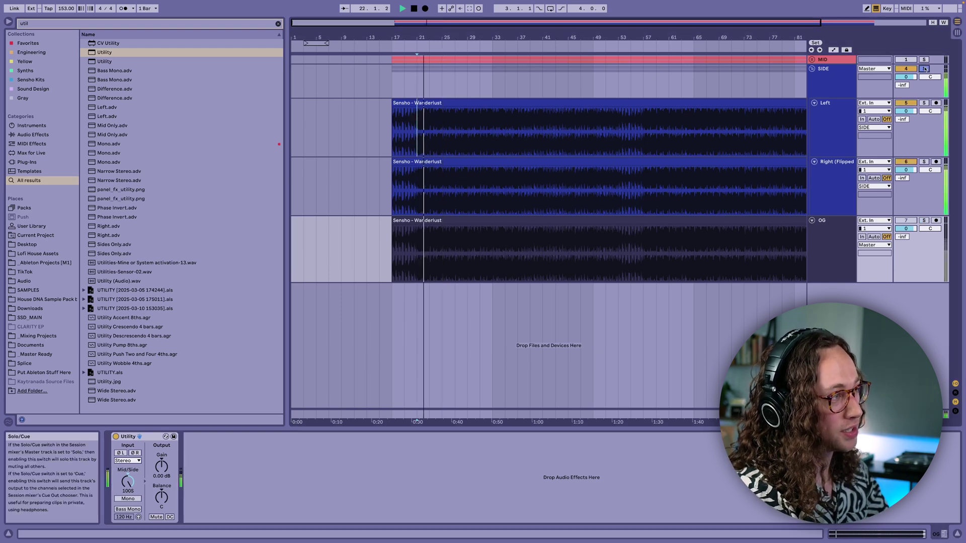
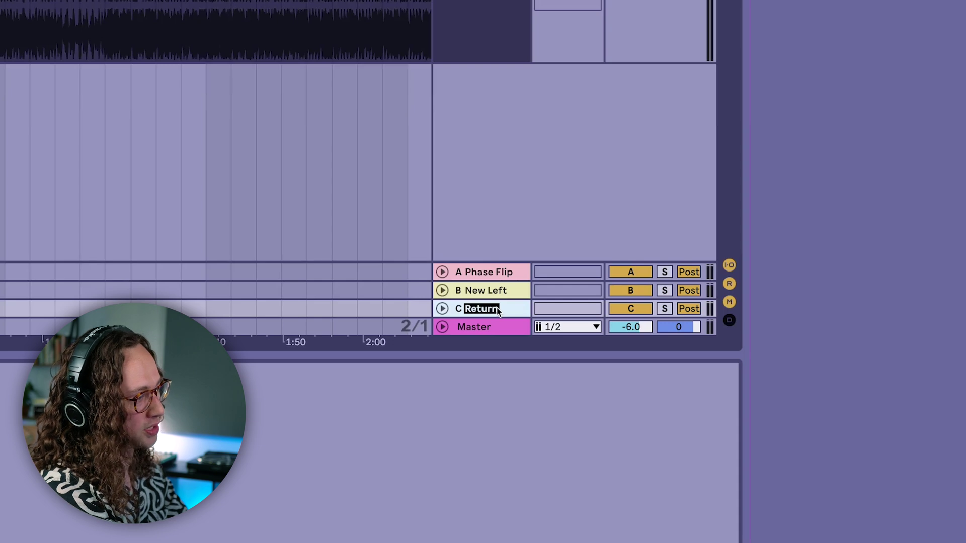
# Rename return track C as New Right, and set the SIDE and MID groups' sends to New Left to 0
pyautogui.write('w Right')
pyautogui.press('Return')
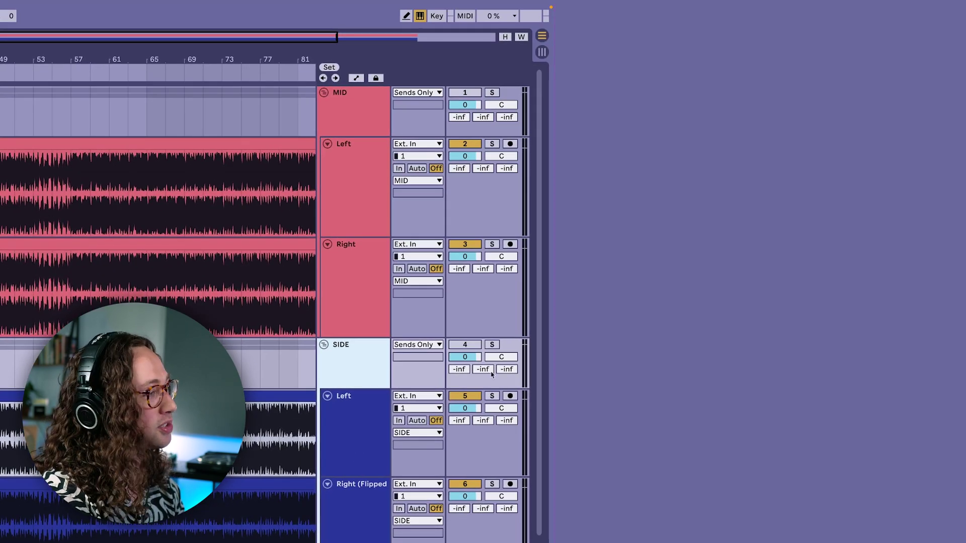
pyautogui.click(483, 370)
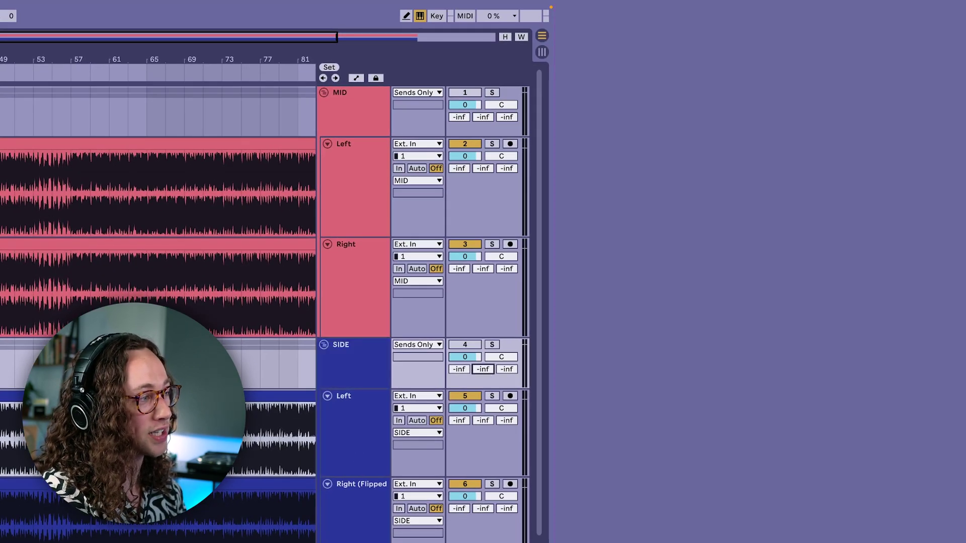
pyautogui.write('0')
pyautogui.press('Return')
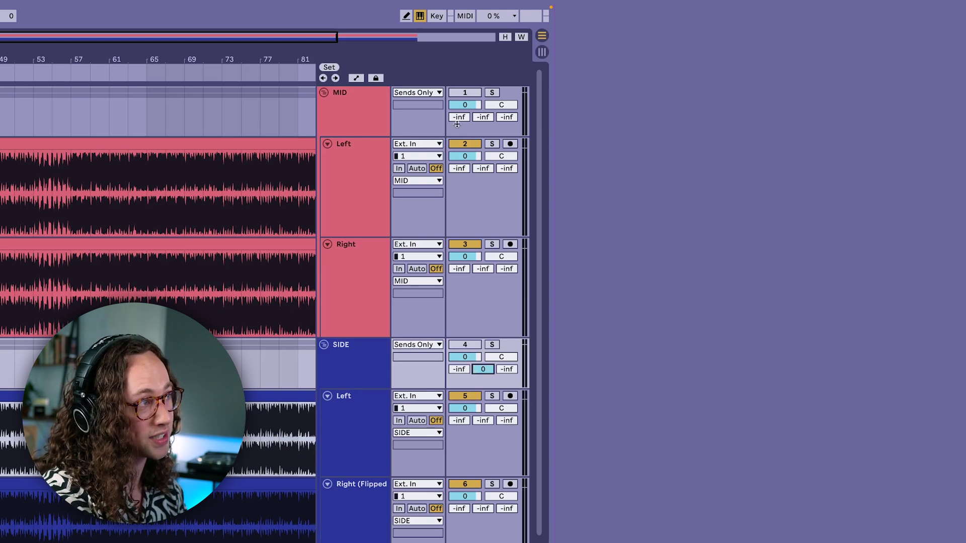
pyautogui.moveTo(483, 119); pyautogui.dragTo(482, 90)
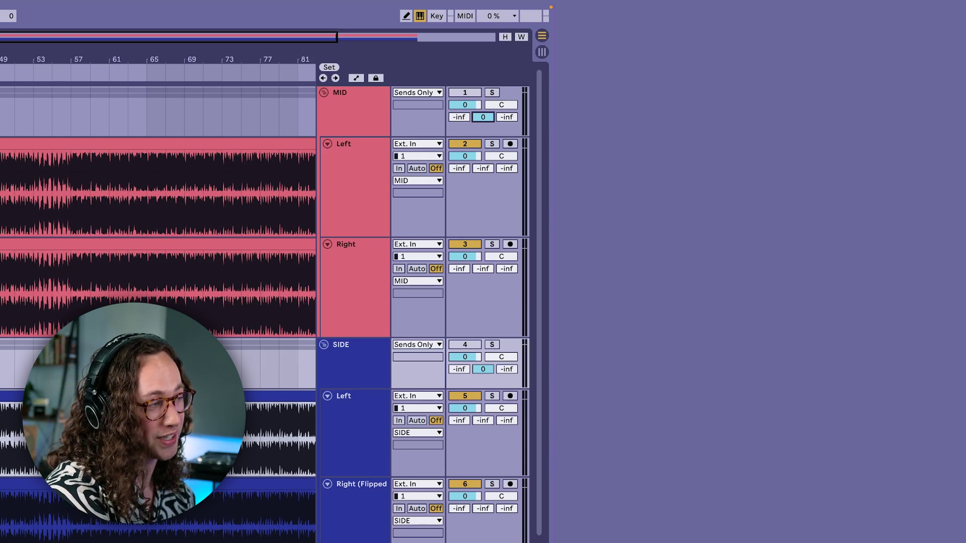
# Set the SIDE group's send to Phase Flip and the MID group's send to New Right to 0, unfolding the return tracks
pyautogui.click(459, 369)
pyautogui.write('0')
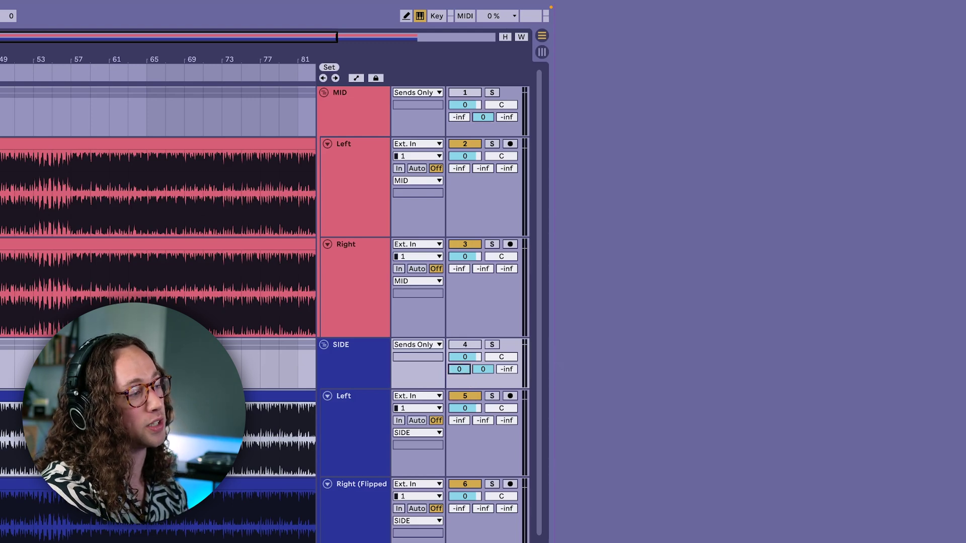
pyautogui.press('Return')
pyautogui.click(323, 267)
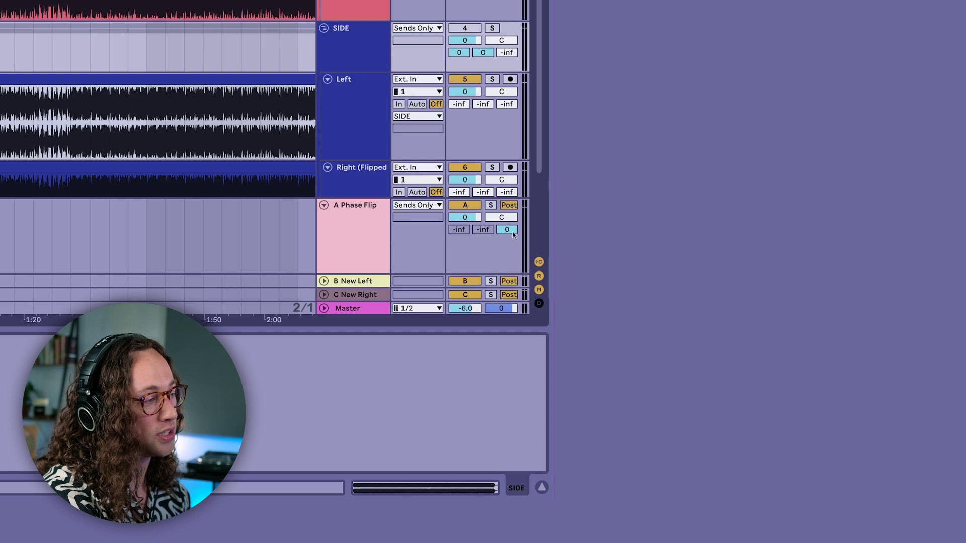
pyautogui.click(324, 294)
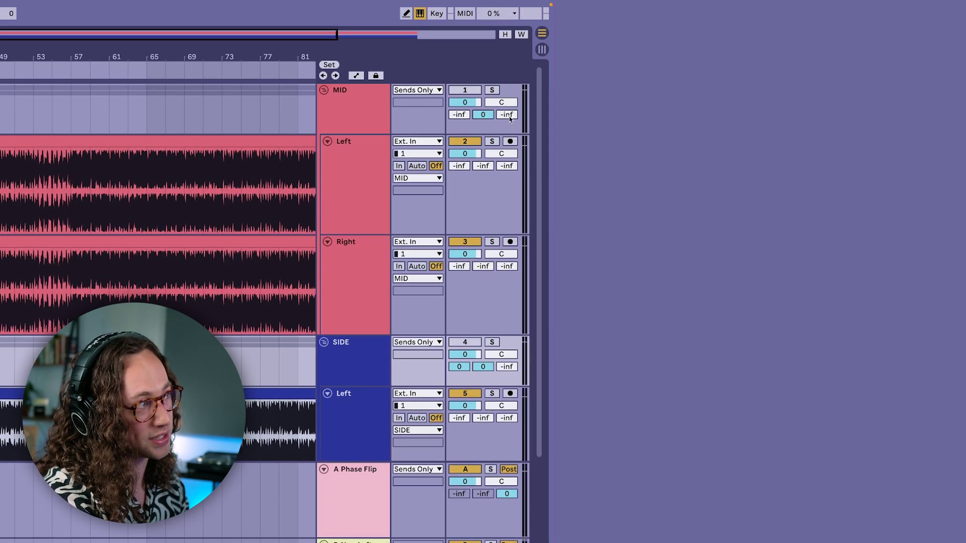
pyautogui.moveTo(509, 118); pyautogui.dragTo(510, 101)
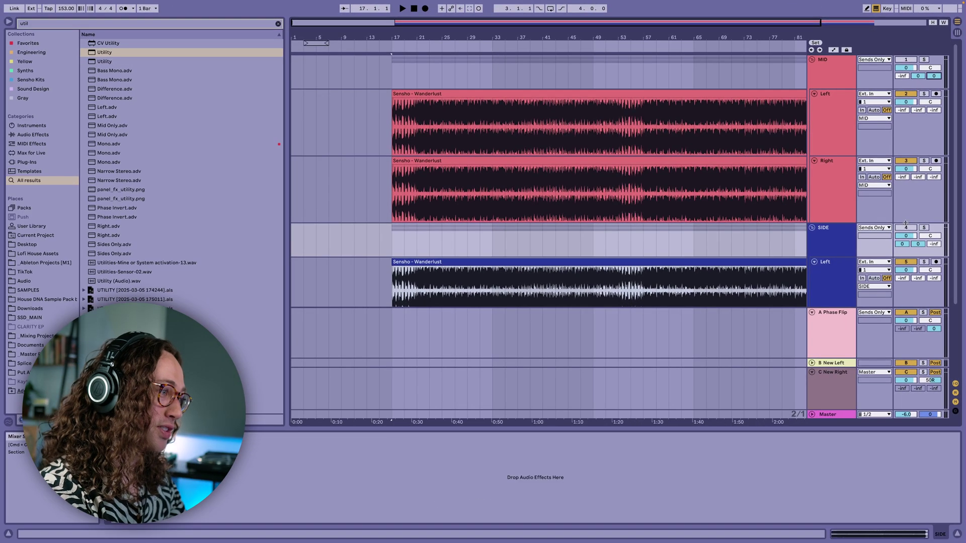
# Solo the SIDE group and play its signal through the returns from bar 23
pyautogui.click(923, 228)
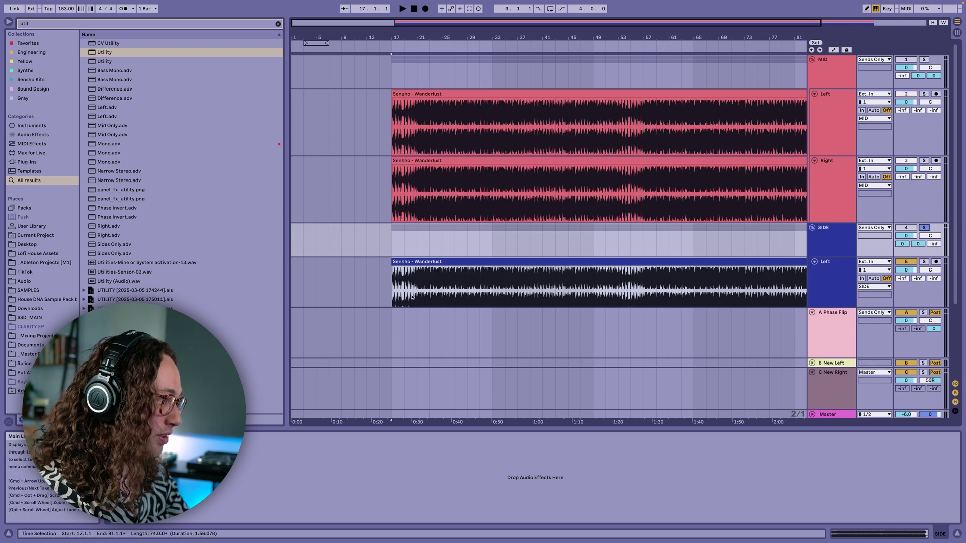
pyautogui.click(429, 276)
pyautogui.press('space')
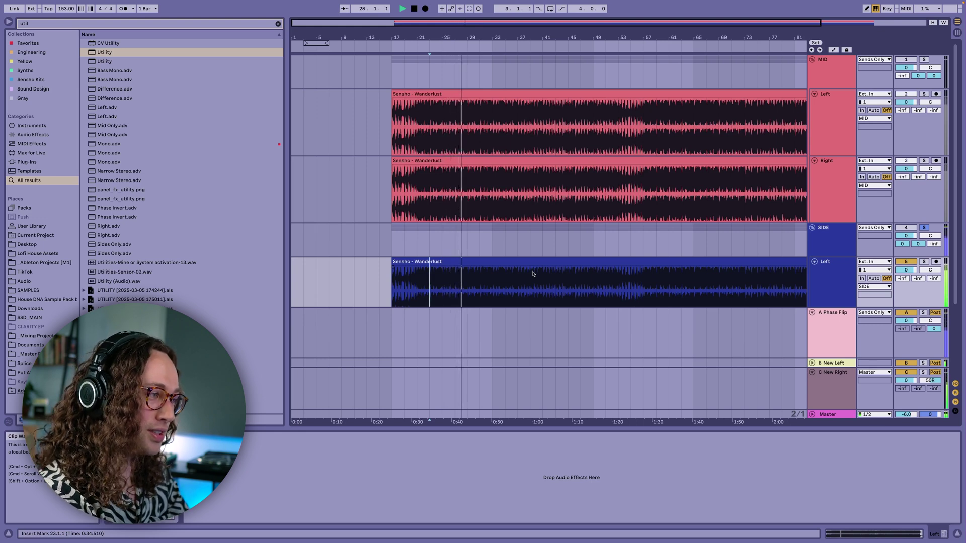
pyautogui.press('space')
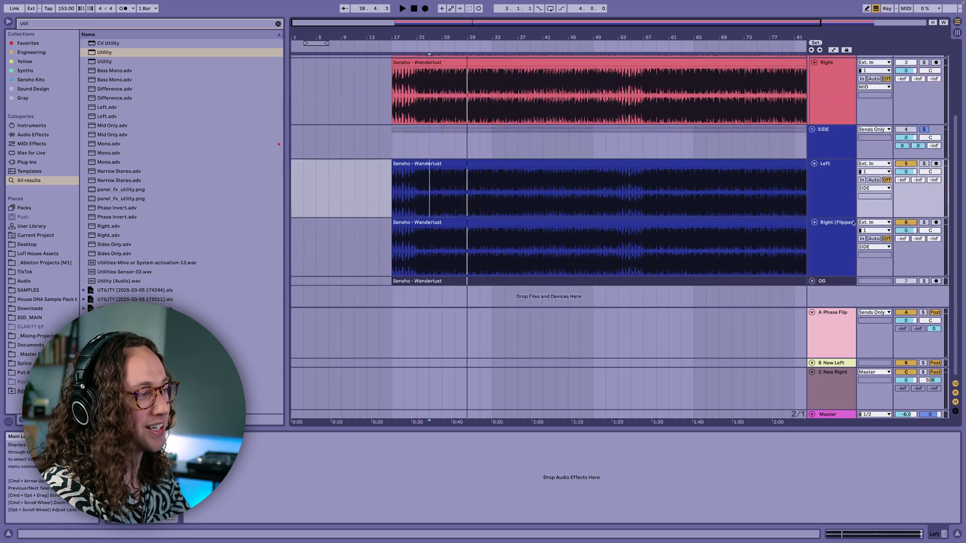
# Solo and unfold the OG track, and play it from bar 23 to compare it with the SIDE group
pyautogui.click(923, 280)
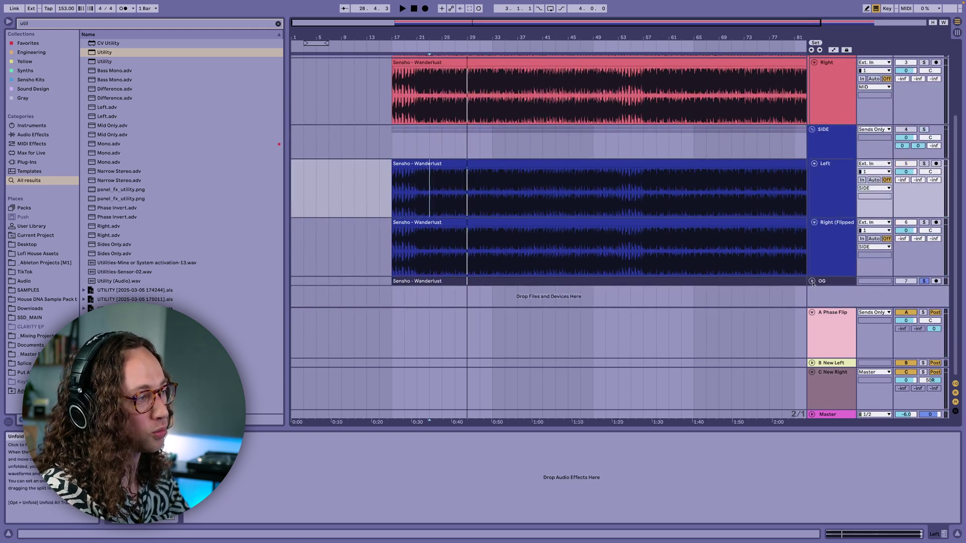
pyautogui.click(812, 280)
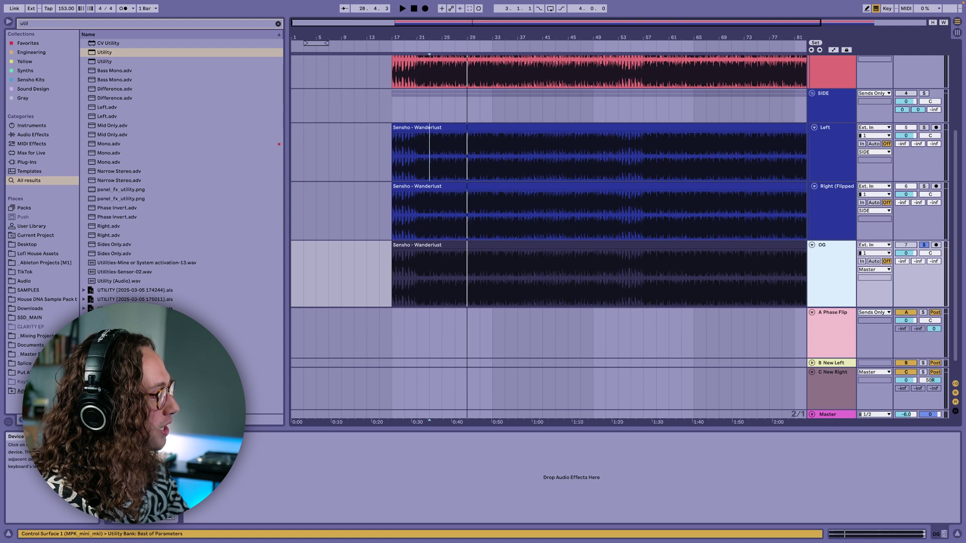
pyautogui.click(318, 384)
pyautogui.press('space')
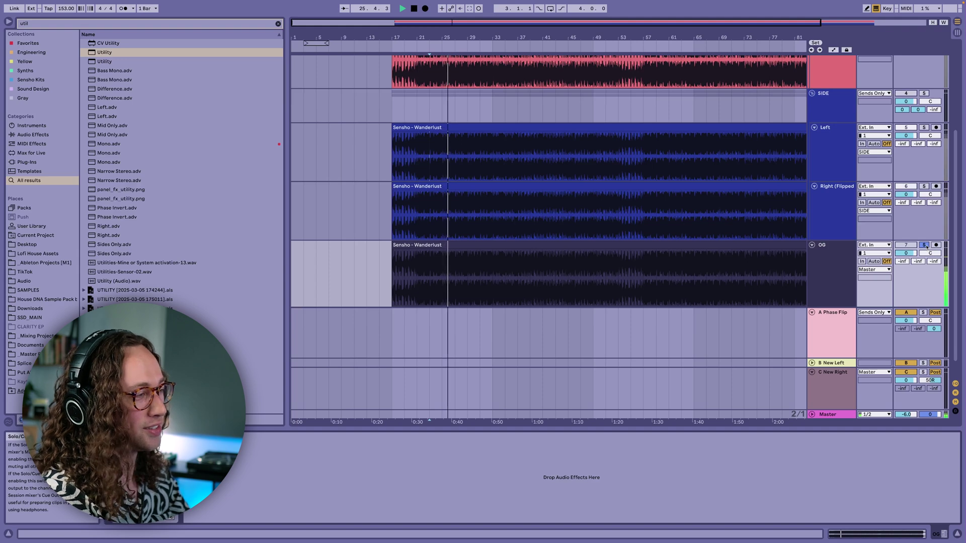
pyautogui.press('space')
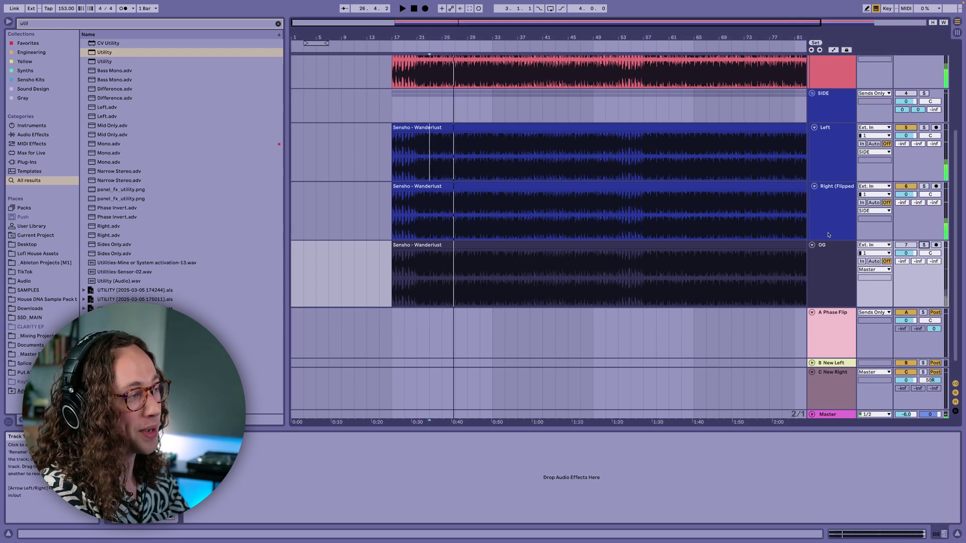
# Activate the MID and SIDE groups at -6.0 dB and play them together from bar 21
pyautogui.scroll(3, 814, 246)
pyautogui.scroll(1, 815, 246)
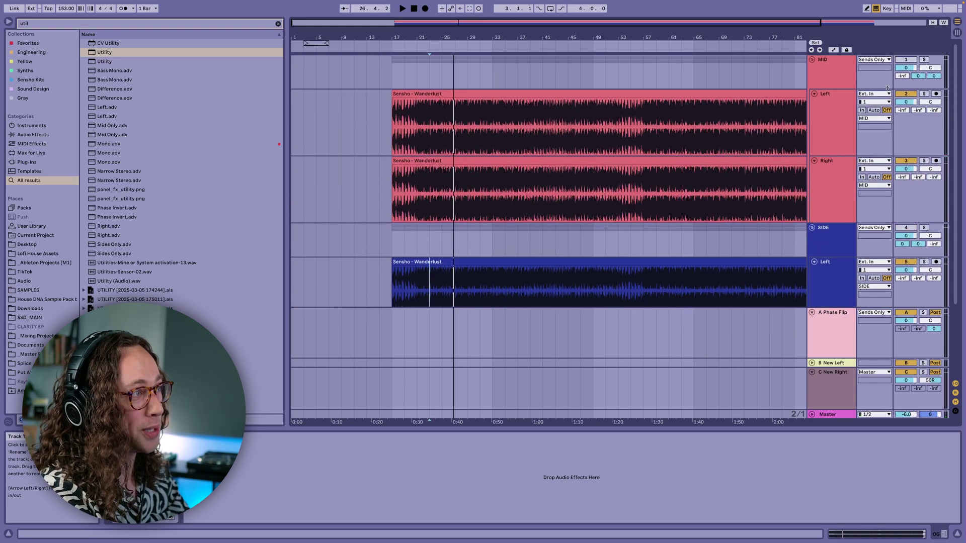
pyautogui.click(904, 60)
pyautogui.press('space')
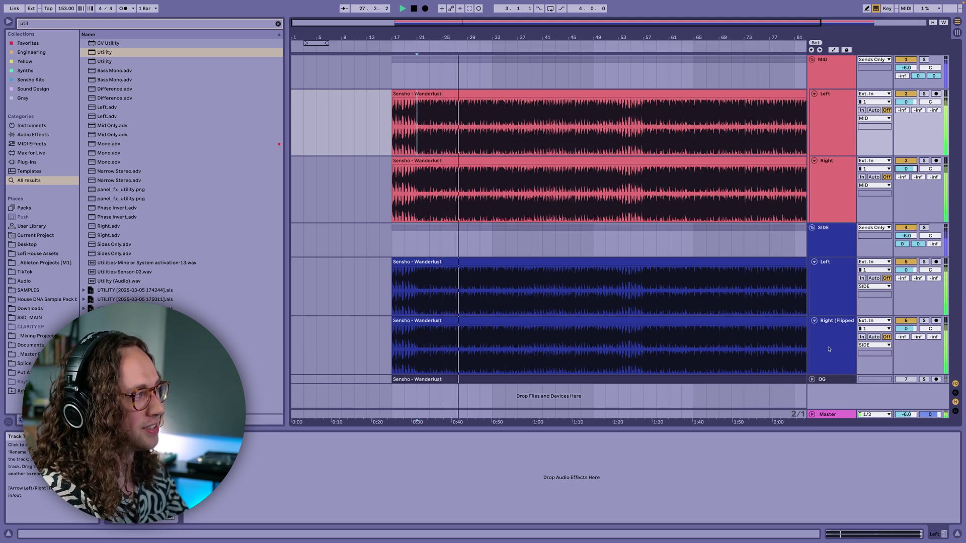
pyautogui.press('space')
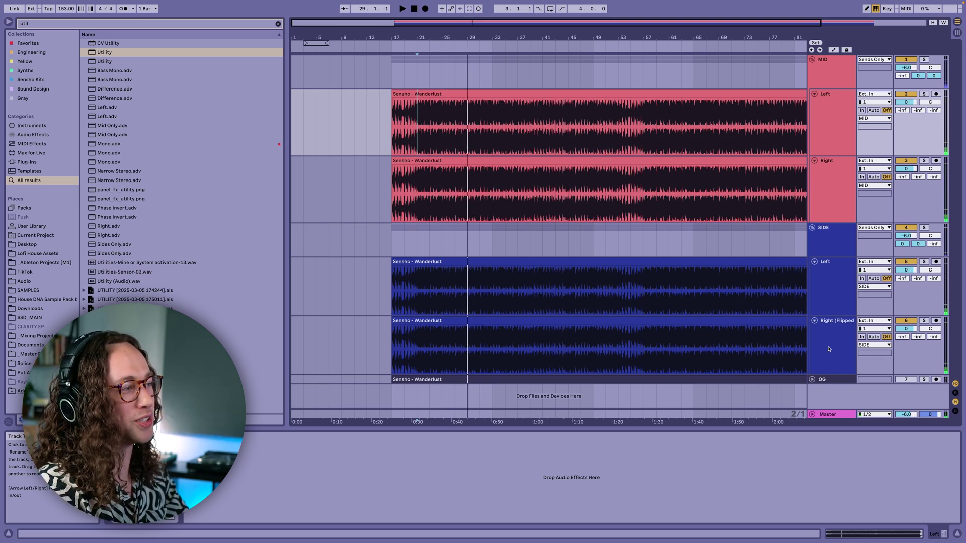
# Activate the OG track and invert both the left and right phase in its Utility, leaving the device switched off
pyautogui.click(831, 230)
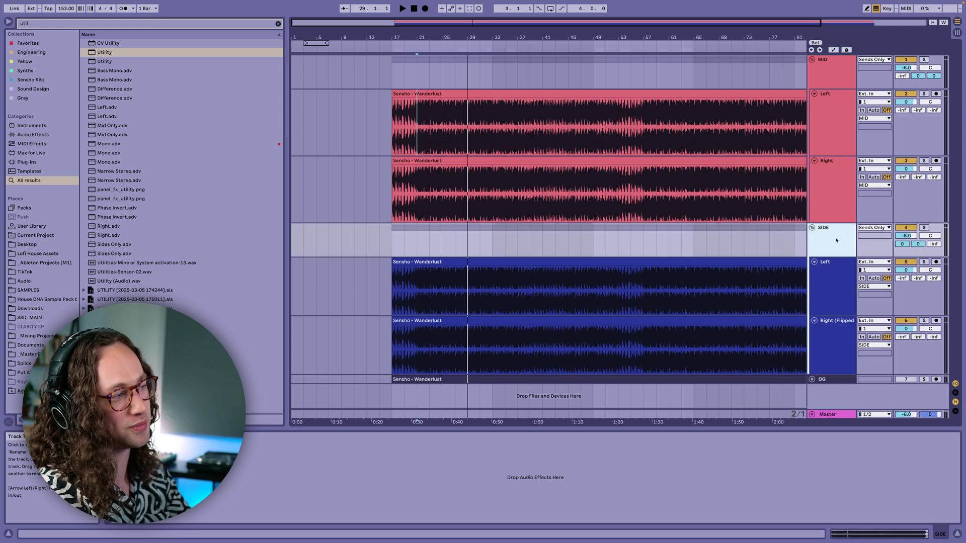
pyautogui.click(778, 379)
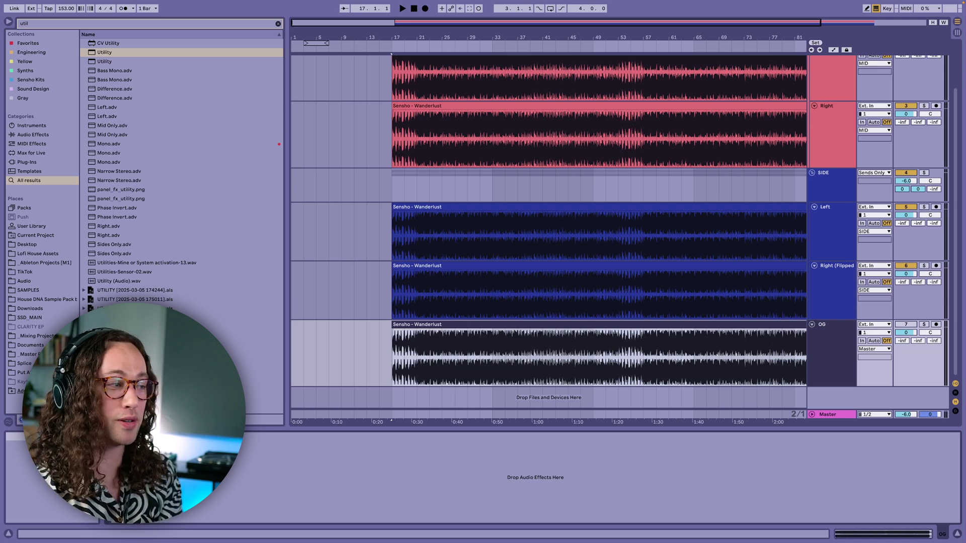
pyautogui.click(906, 325)
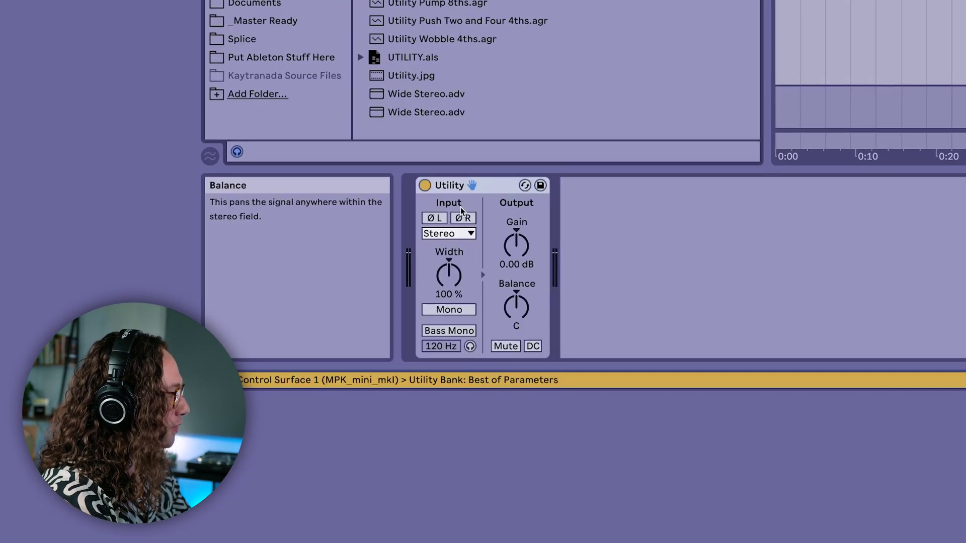
pyautogui.click(464, 217)
pyautogui.press('0')
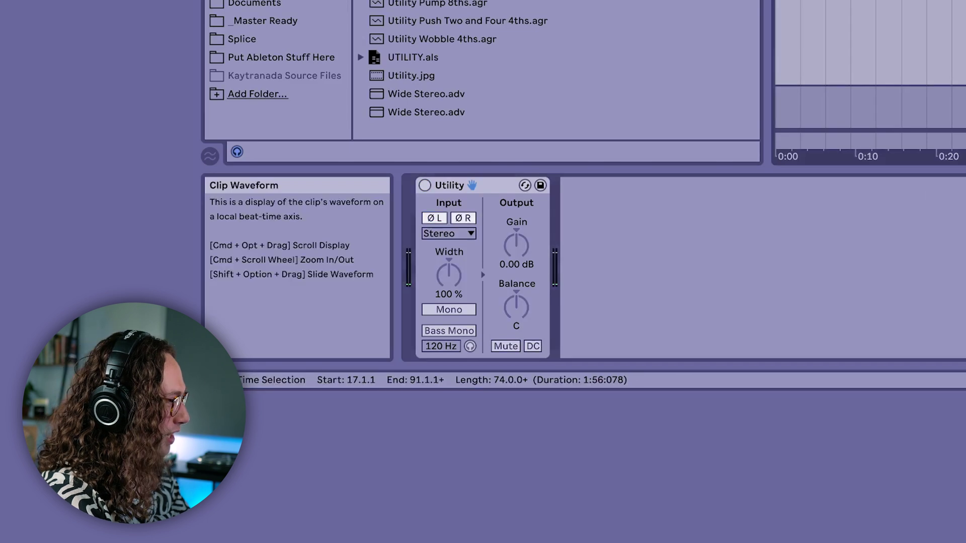
# Switch the OG track's Utility on and off during playback to compare inverted and normal phase against the rebuilt signal
pyautogui.click(425, 185)
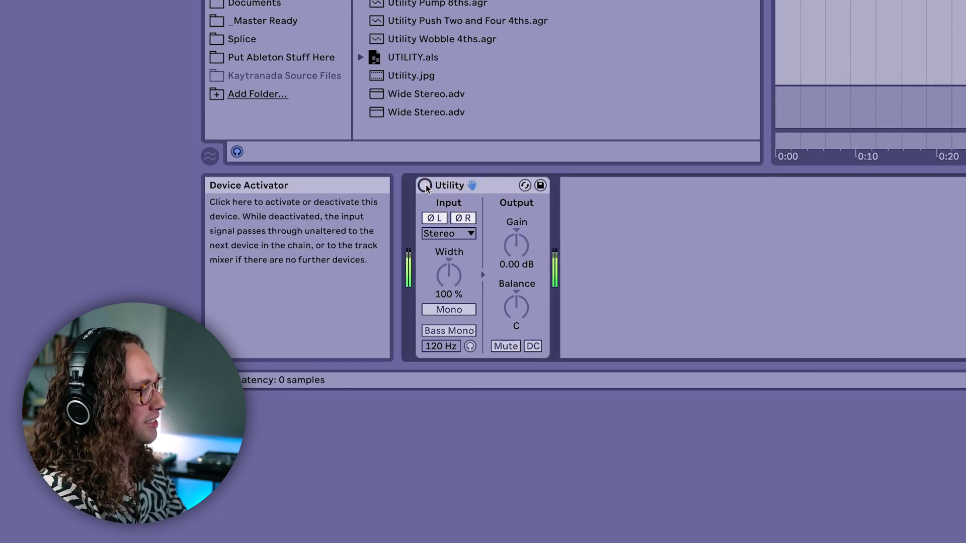
pyautogui.click(425, 186)
pyautogui.click(425, 185)
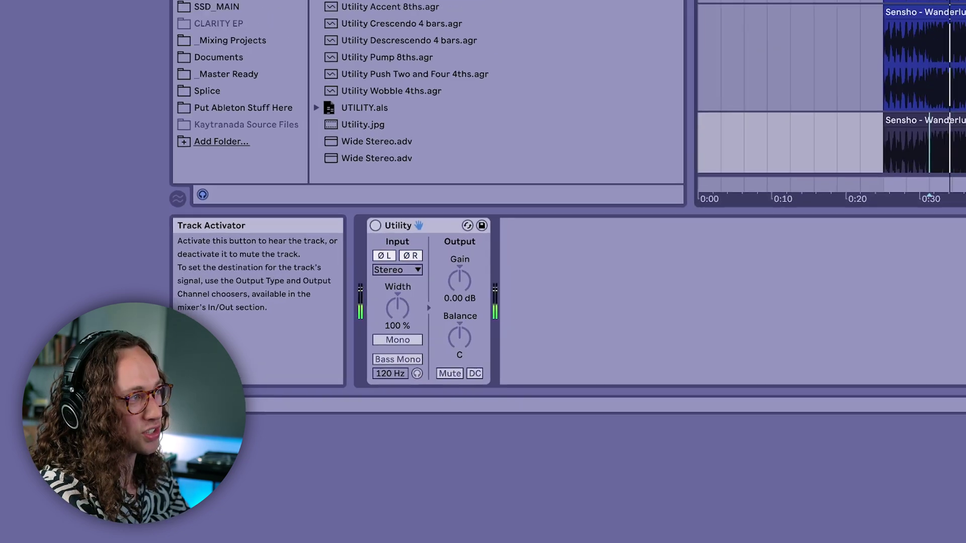
# Deactivate the OG track, play the MID and SIDE groups, and raise the SIDE group's volume to 0.1 dB
pyautogui.click(916, 69)
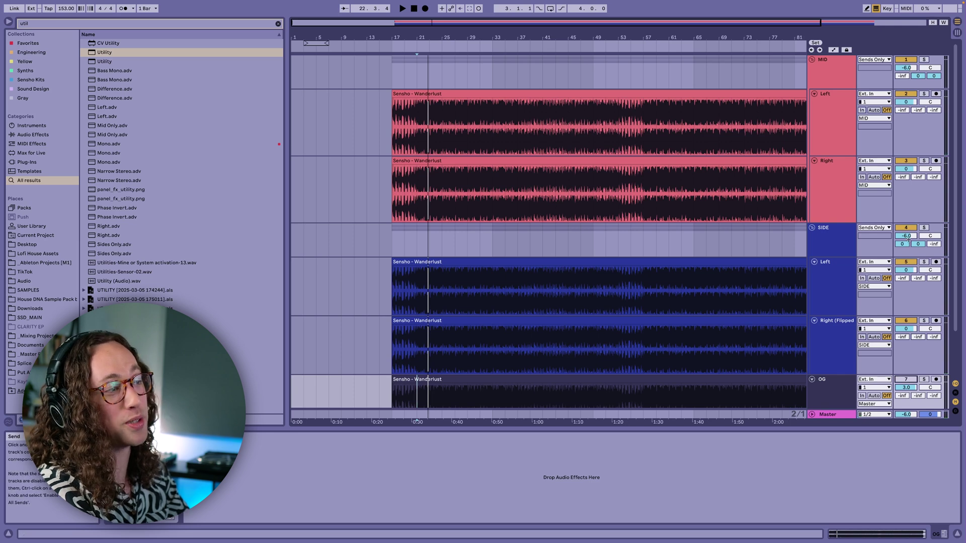
pyautogui.press('space')
pyautogui.moveTo(910, 236); pyautogui.dragTo(909, 227)
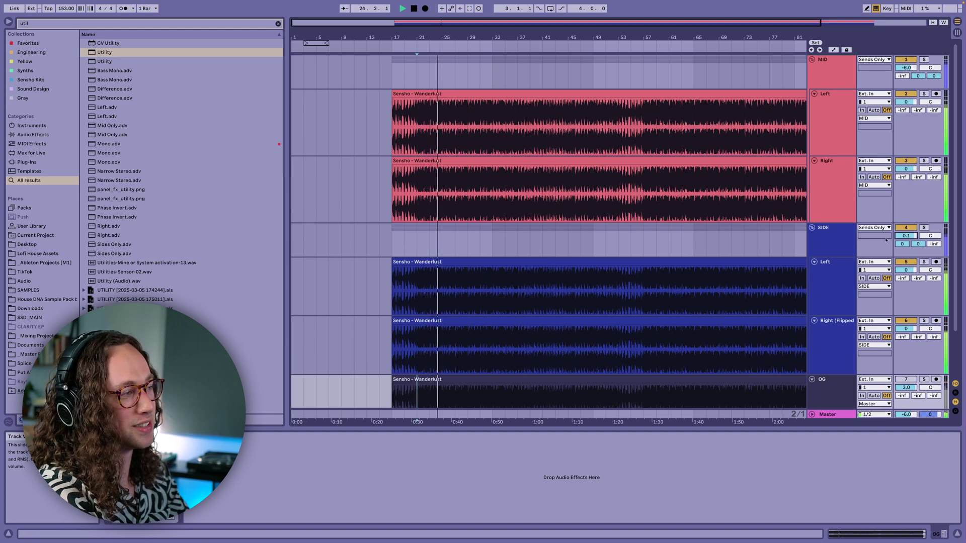
# Search the browser for "eq" and load EQ Eight onto the SIDE group
pyautogui.click(847, 245)
pyautogui.press('super+f')
pyautogui.write('eq')
pyautogui.press('Down')
pyautogui.press('Return')
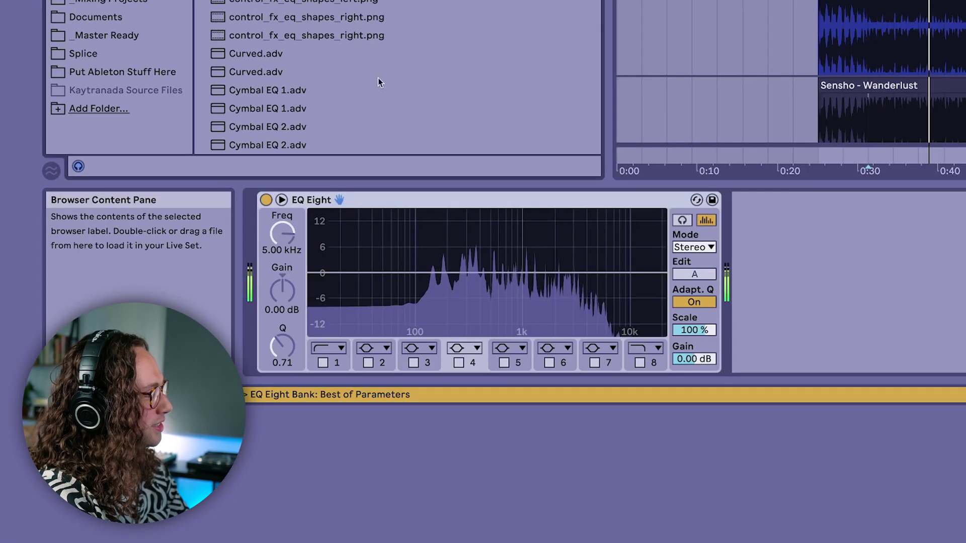
# Enable EQ Eight's band 7 as a high shelf and boost it by 10.3 dB at 4.00 kHz
pyautogui.click(599, 348)
pyautogui.click(593, 305)
pyautogui.click(594, 362)
pyautogui.moveTo(594, 272); pyautogui.dragTo(583, 232)
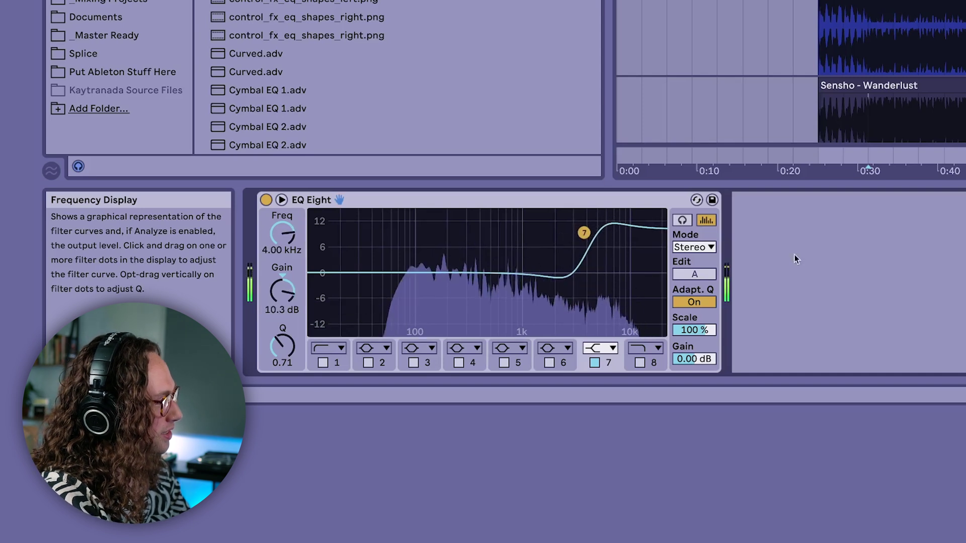